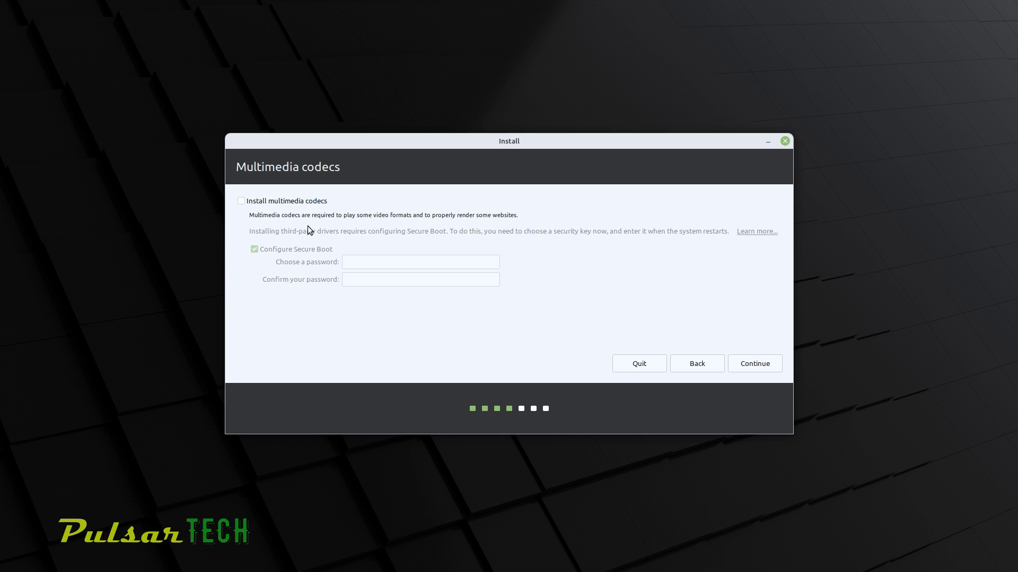
Enable multimedia codecs without configuring Secure Boot, and choose Something else as the installation type
left_click(242, 203)
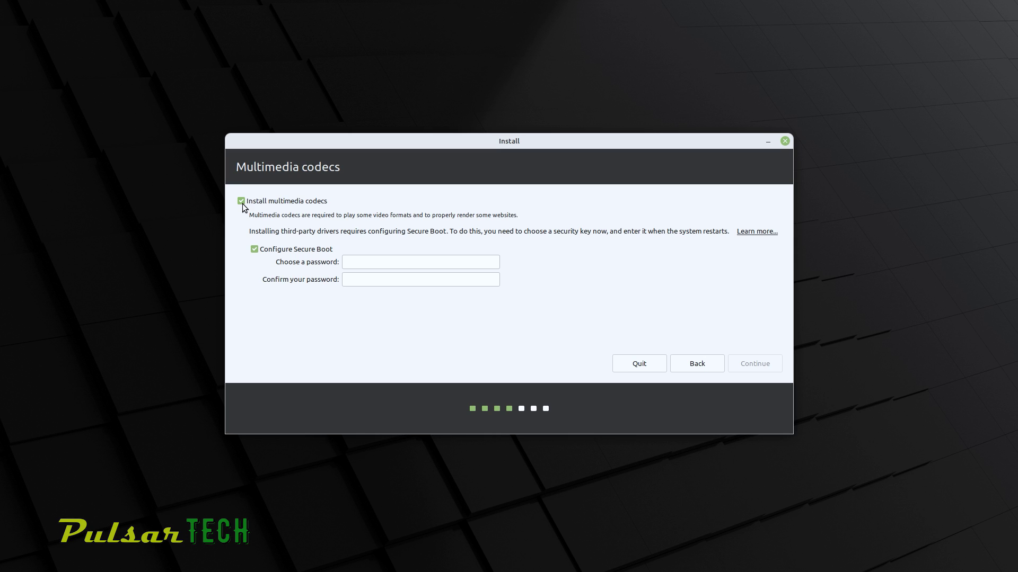
left_click(254, 250)
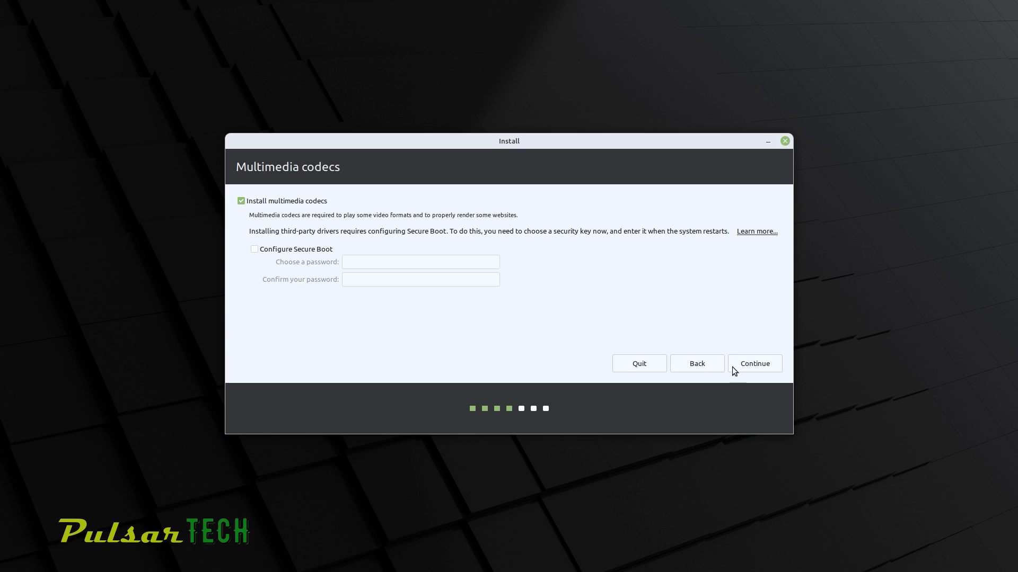
left_click(750, 365)
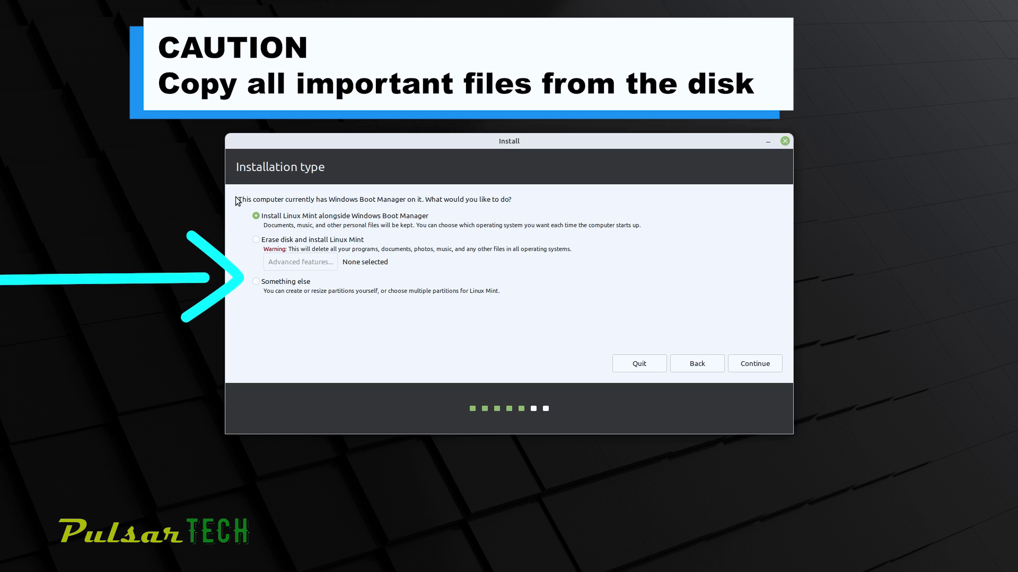
left_click(256, 283)
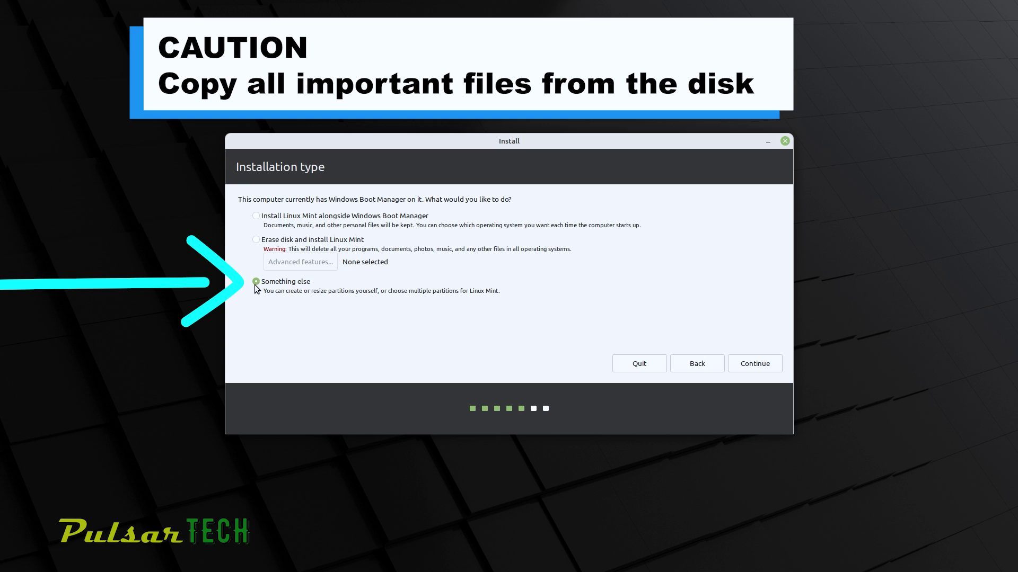
left_click(748, 365)
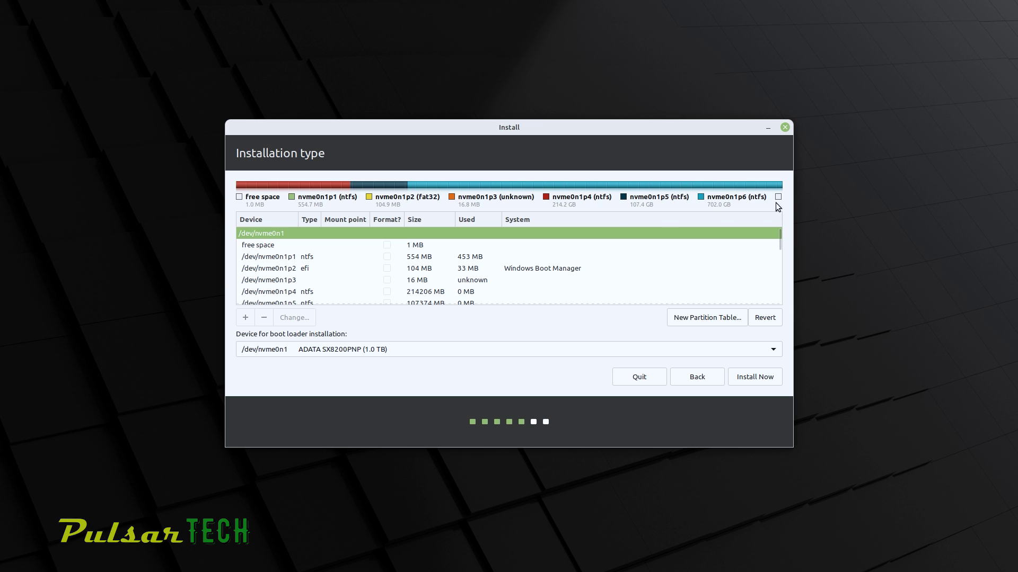
Examine the devices and partition sizes listed for all disks
left_click(256, 265)
scroll(257, 265, "down", 1)
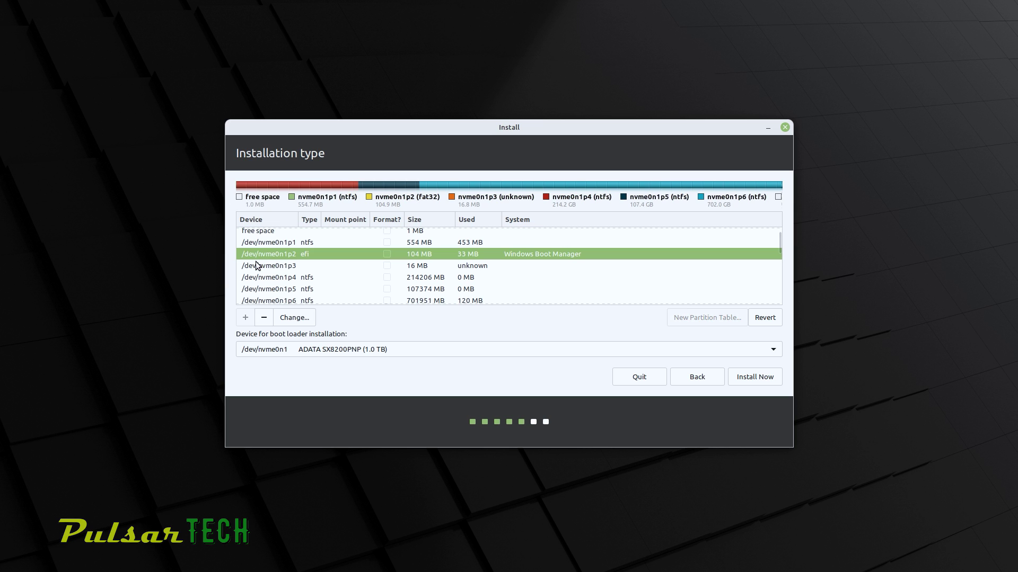
scroll(256, 265, "down", 4)
scroll(256, 265, "down", 10)
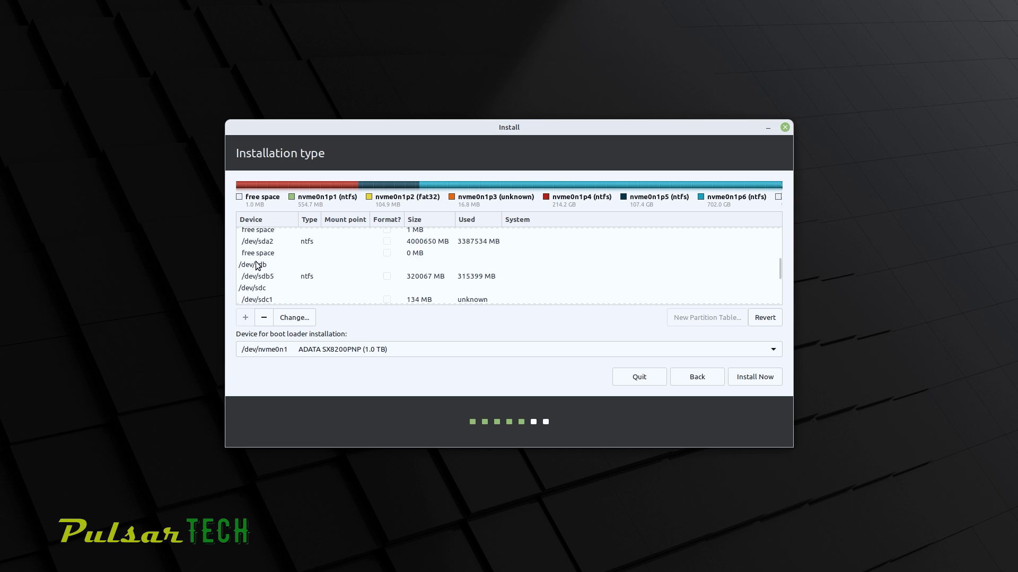
scroll(256, 265, "down", 1)
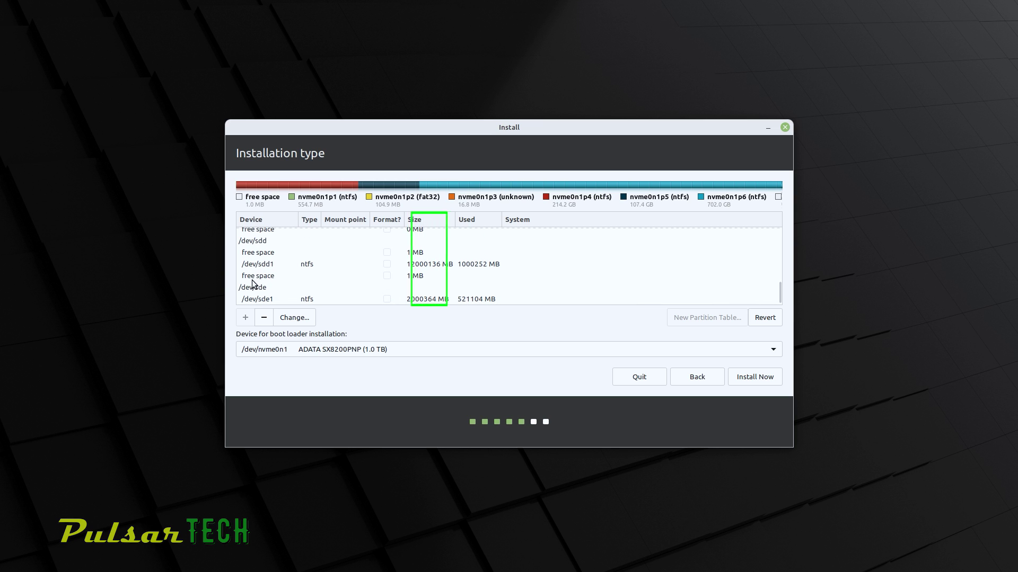
scroll(272, 290, "up", 3)
scroll(273, 290, "up", 5)
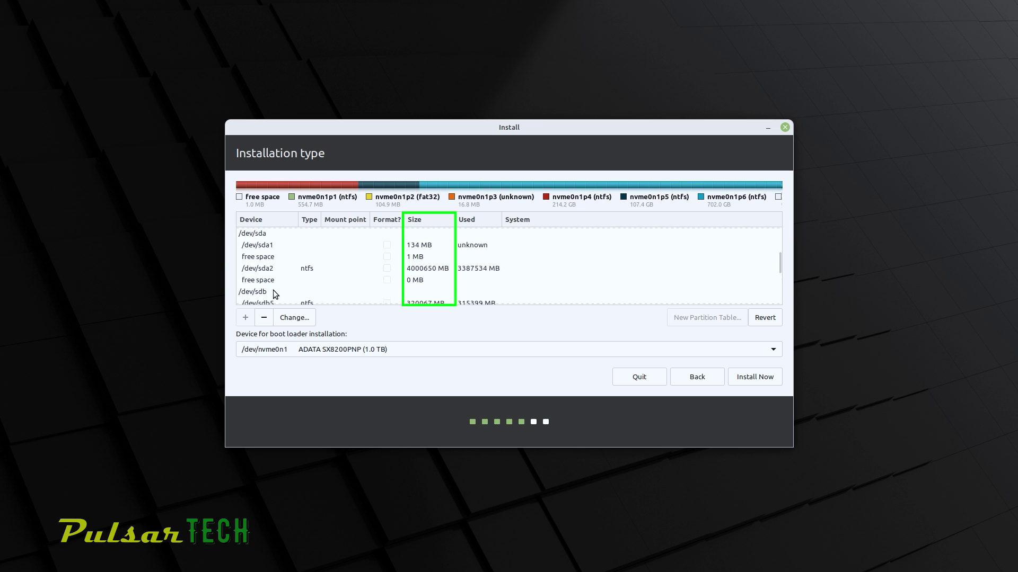
scroll(272, 295, "up", 1)
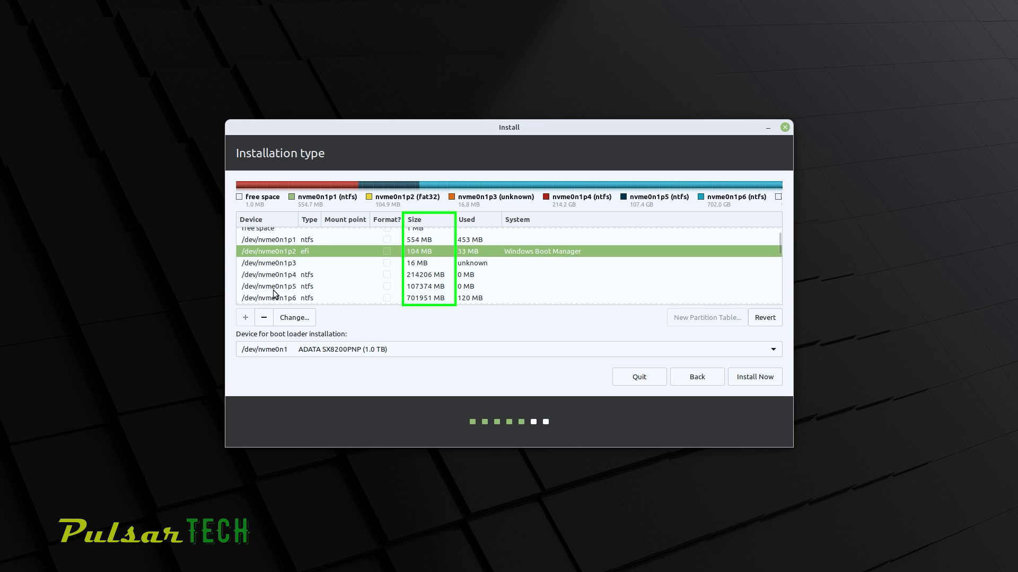
Compare the partitions on /dev/nvme0n1 by size and select /dev/nvme0n1p5 as the target for Linux Mint
scroll(273, 291, "down", 1)
left_click(305, 275)
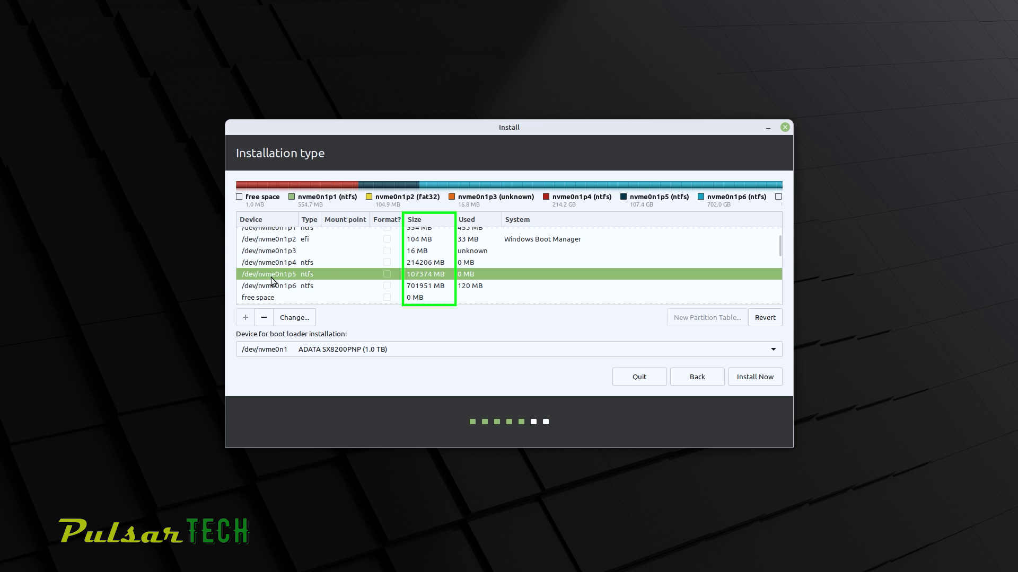
scroll(306, 280, "down", 2)
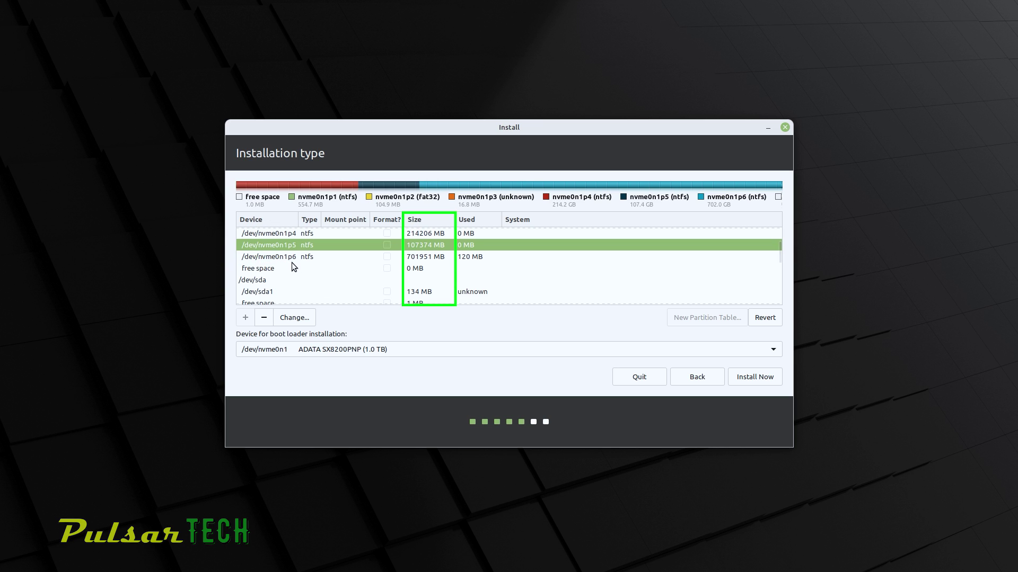
scroll(278, 271, "up", 3)
left_click(272, 278)
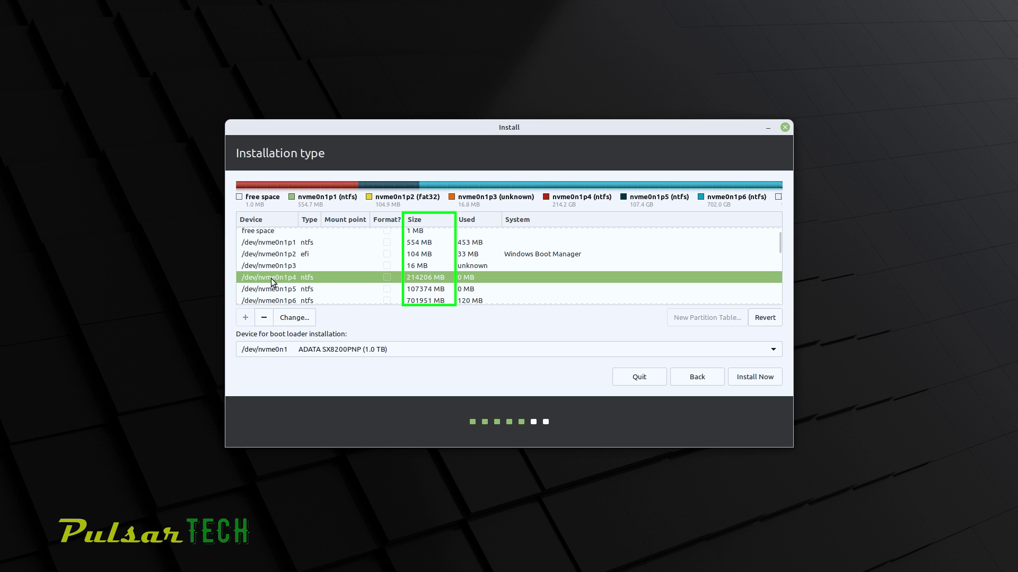
left_click(270, 254)
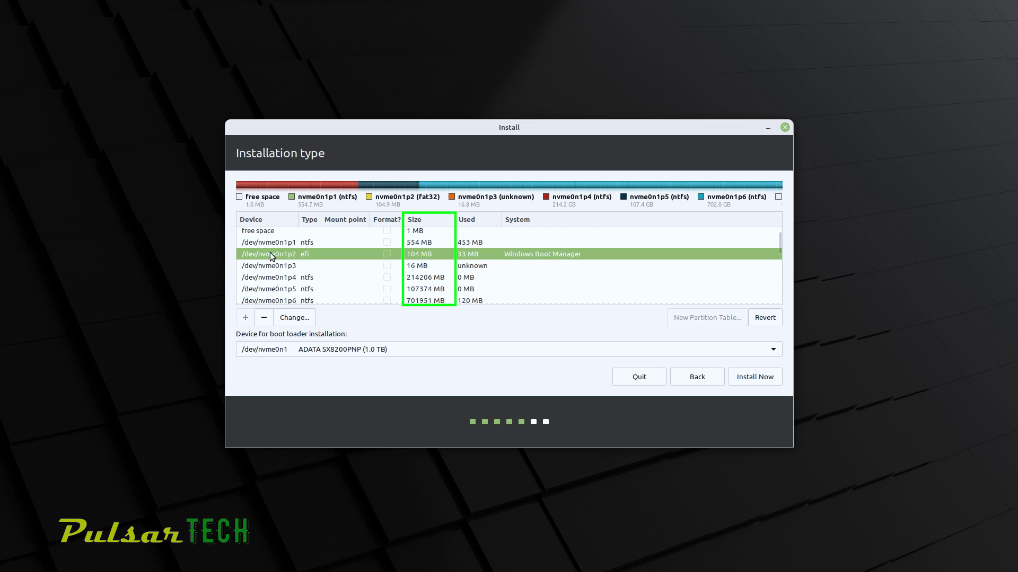
left_click(271, 242)
scroll(275, 245, "up", 1)
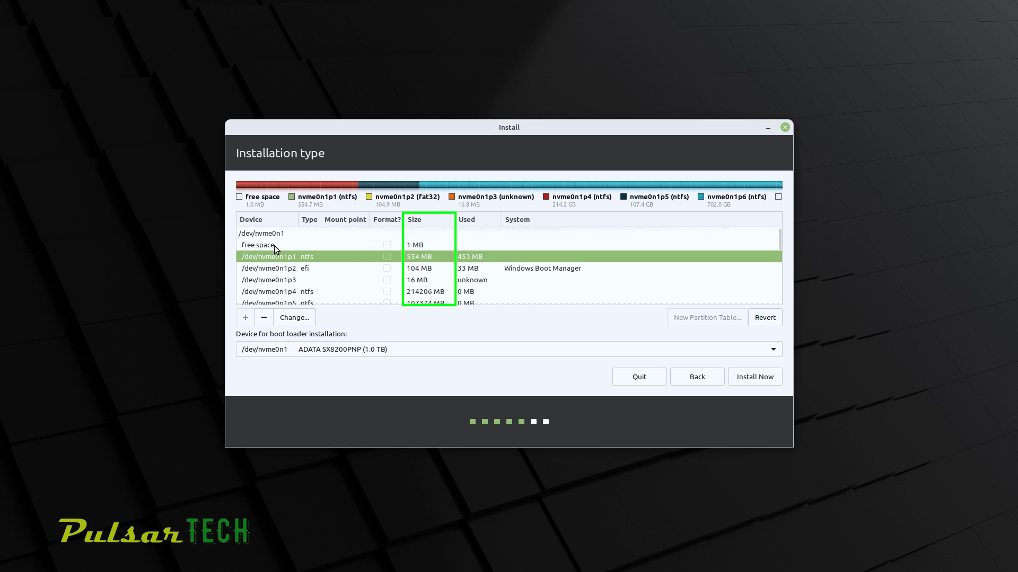
scroll(274, 246, "down", 2)
scroll(275, 245, "up", 2)
left_click(275, 290)
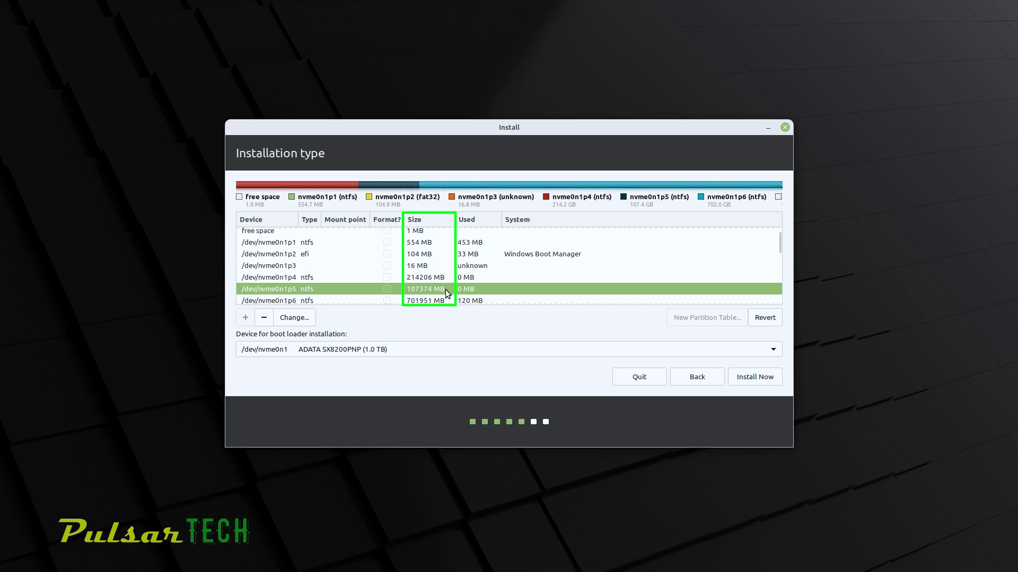
scroll(415, 301, "down", 1)
scroll(415, 301, "down", 1)
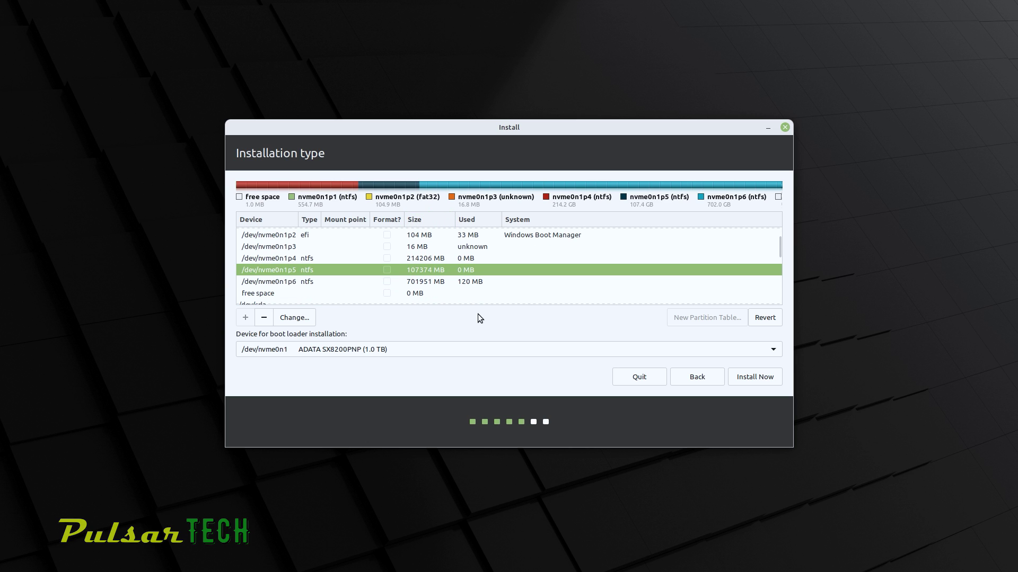
Try to start the installation without assigning a root file system
left_click(759, 378)
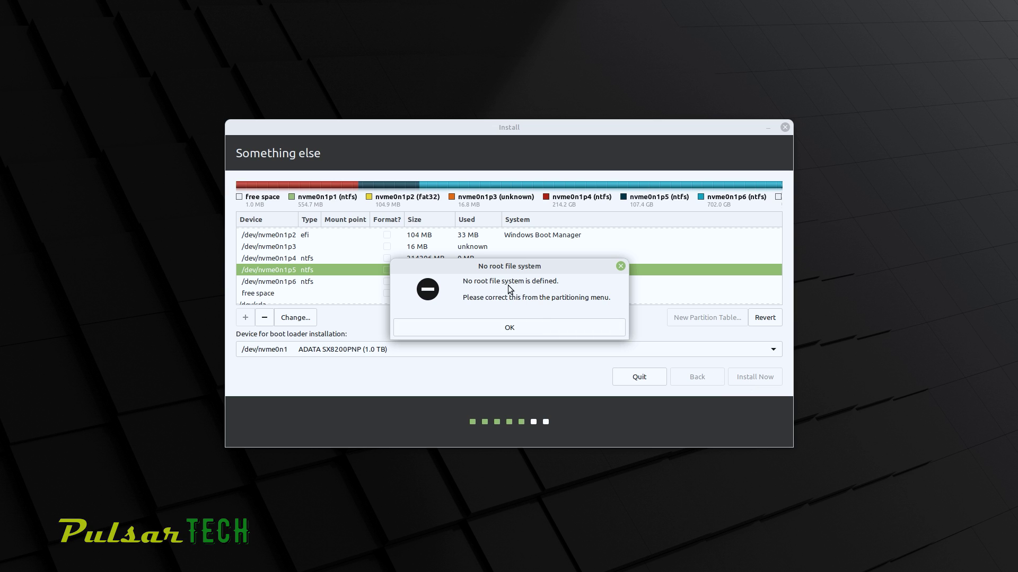
left_click(499, 330)
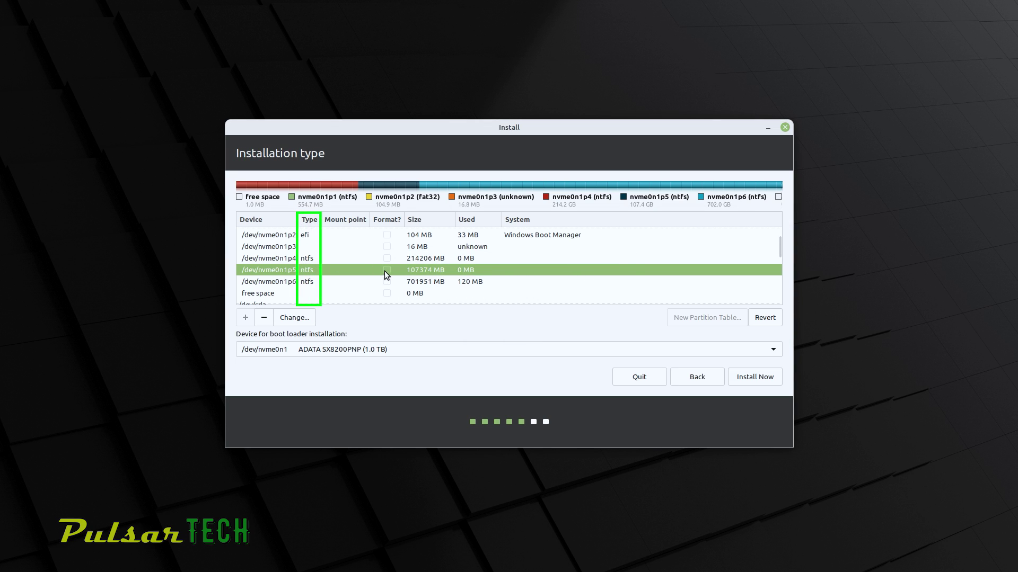
Set partition /dev/nvme0n1p5 to the Ext4 journaling file system, with formatting enabled and / as its mount point
left_click(271, 284)
left_click(330, 267)
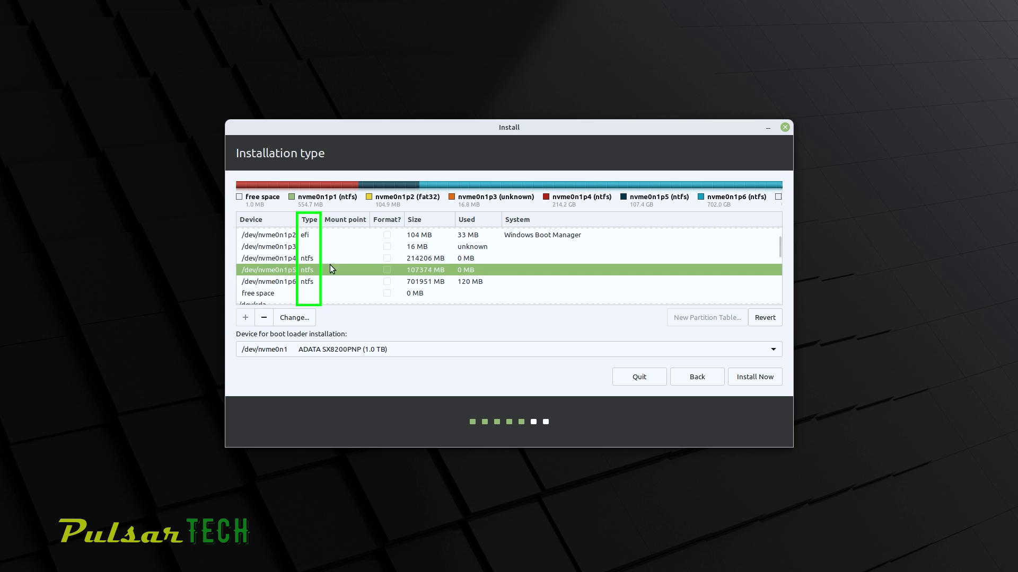
double_click(386, 269)
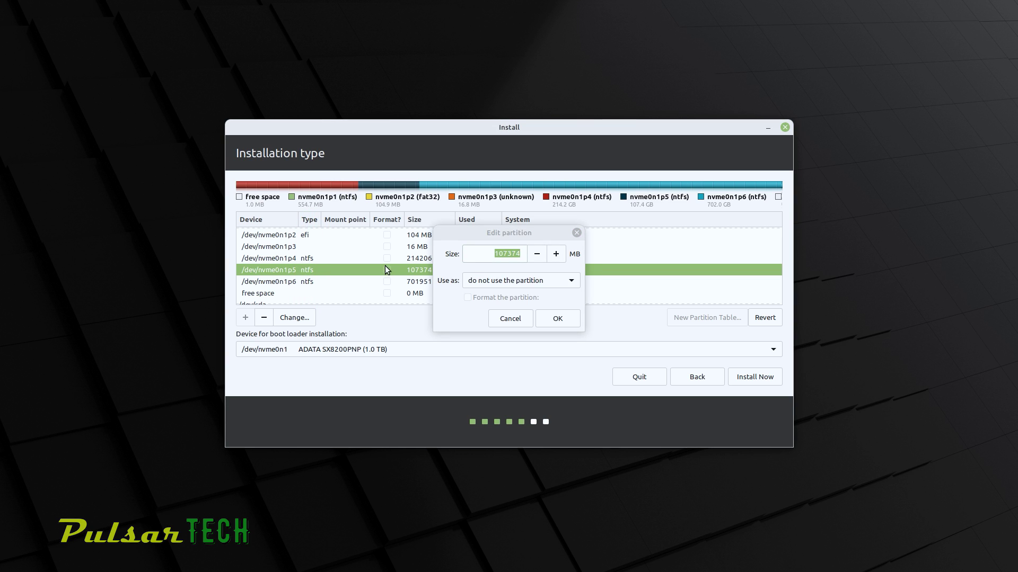
left_click(477, 284)
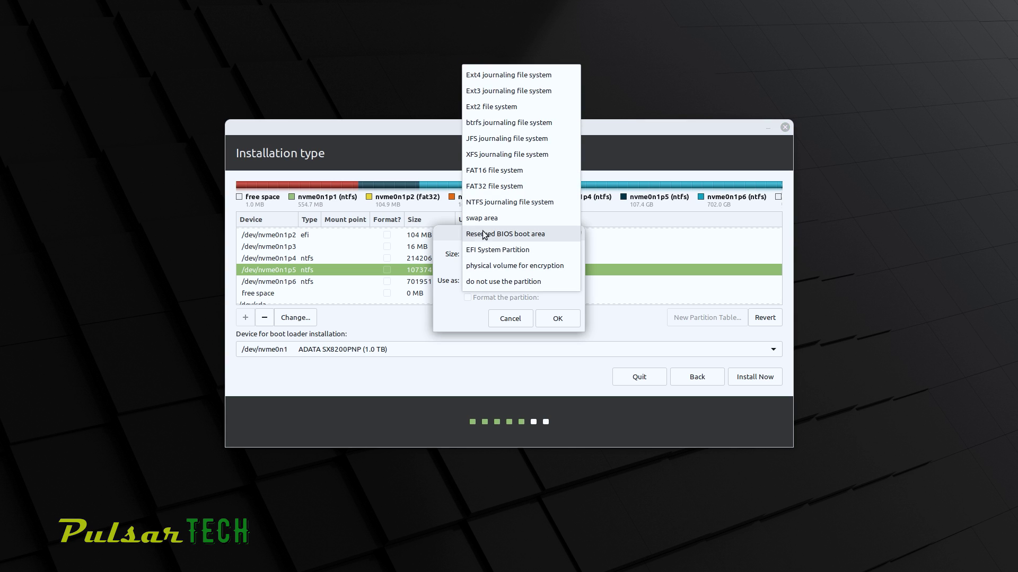
left_click(498, 76)
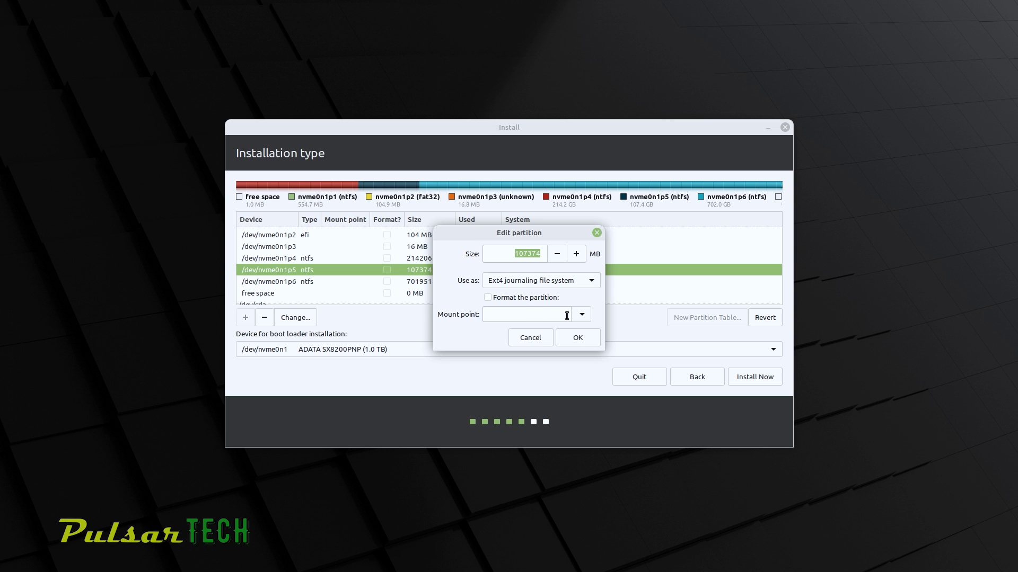
left_click(488, 297)
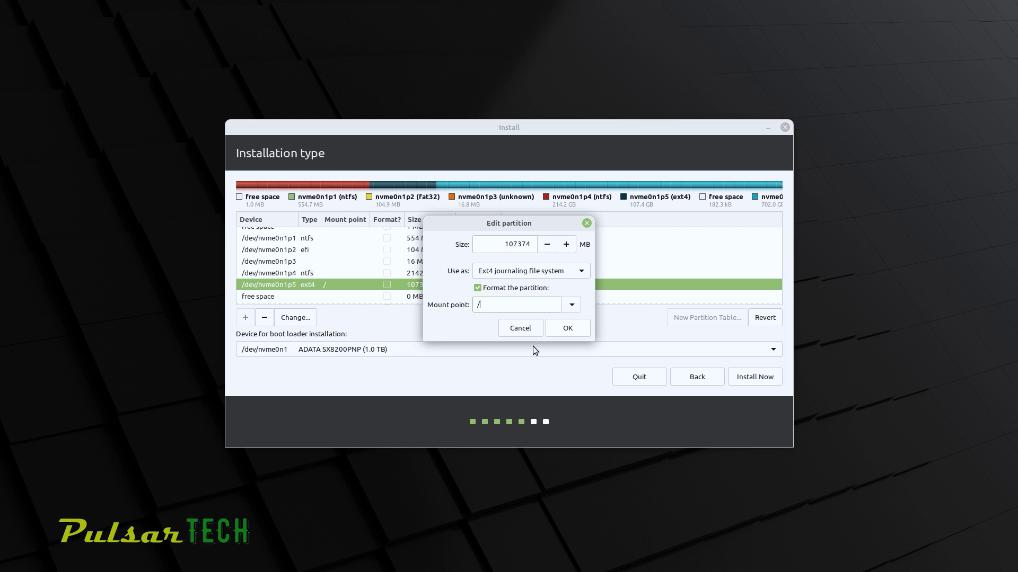
left_click(568, 328)
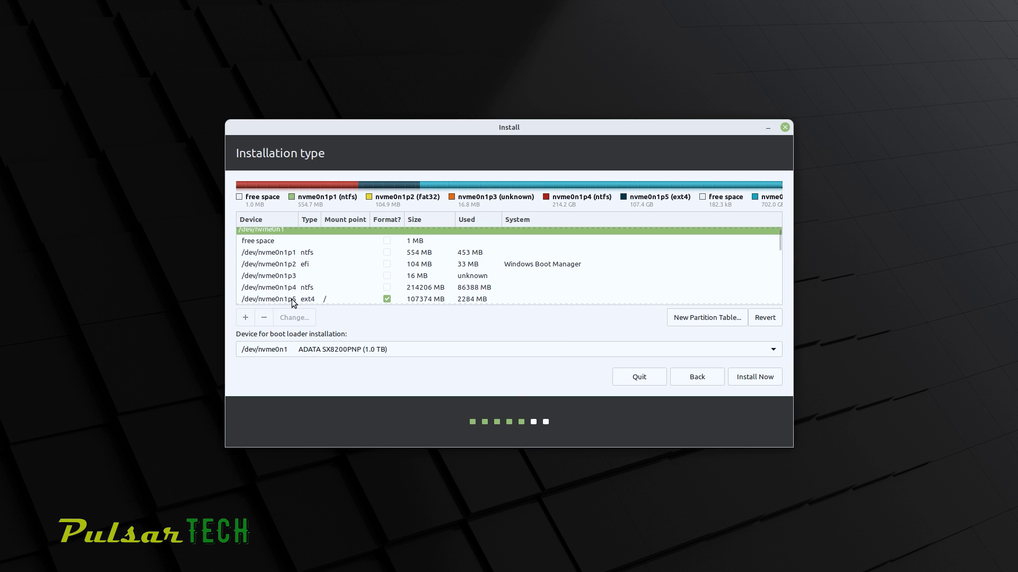
Start the installation and agree to write the partition changes to the disks
left_click(754, 377)
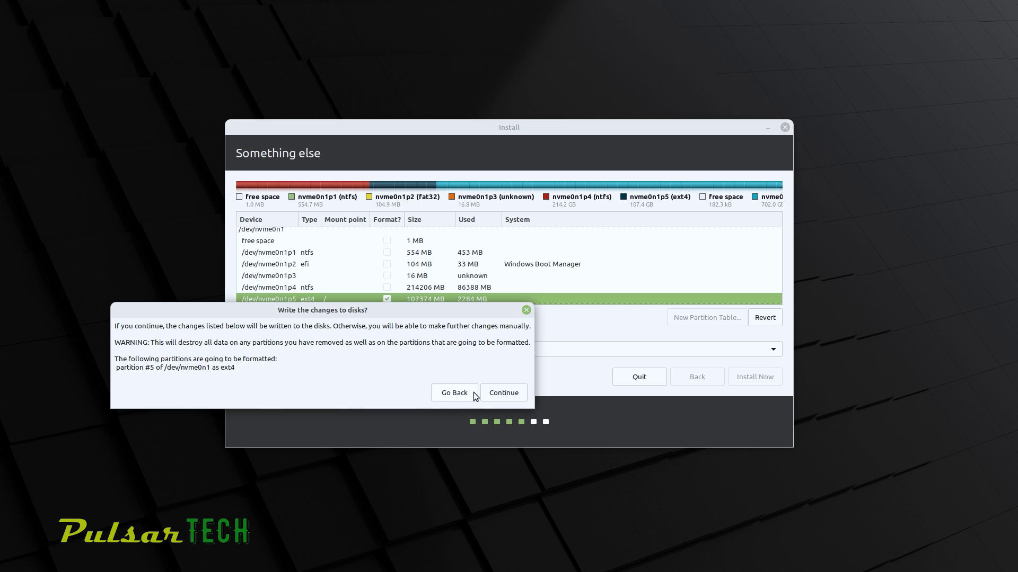
left_click(497, 393)
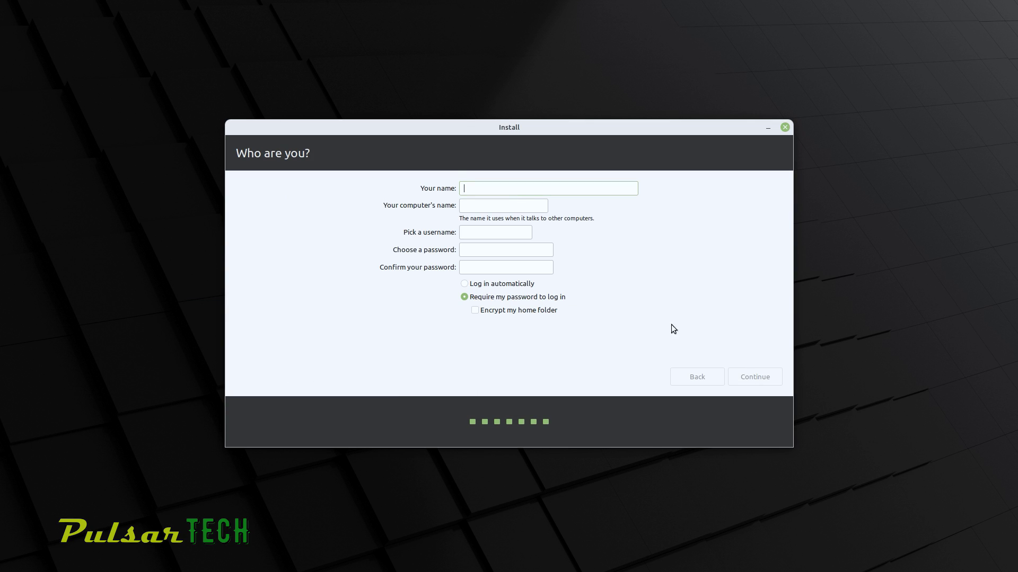
Enter PulsarTECH as the user's name and fill in the account password
type("PulsarTE")
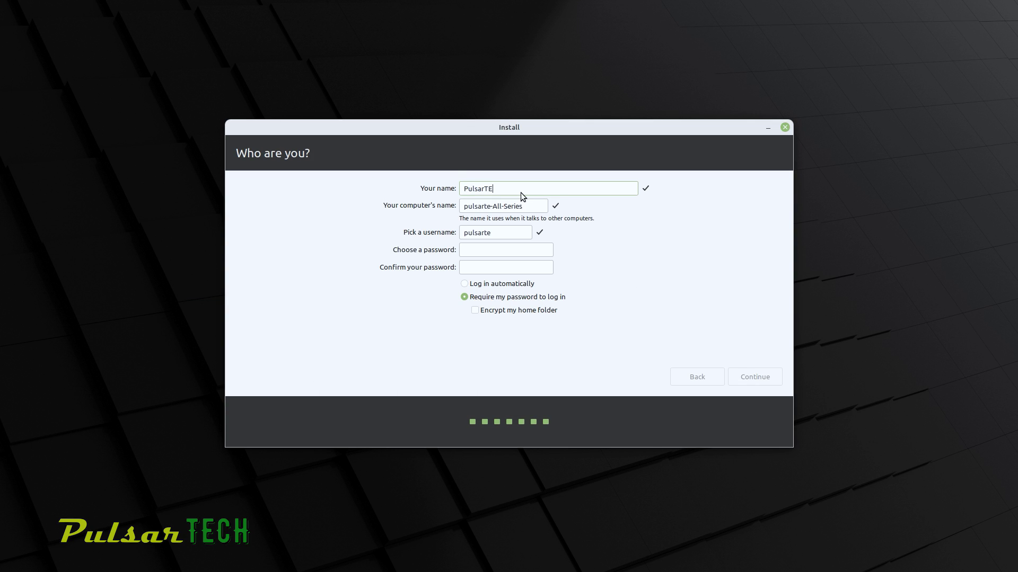
type("CH")
left_click(505, 250)
type("******")
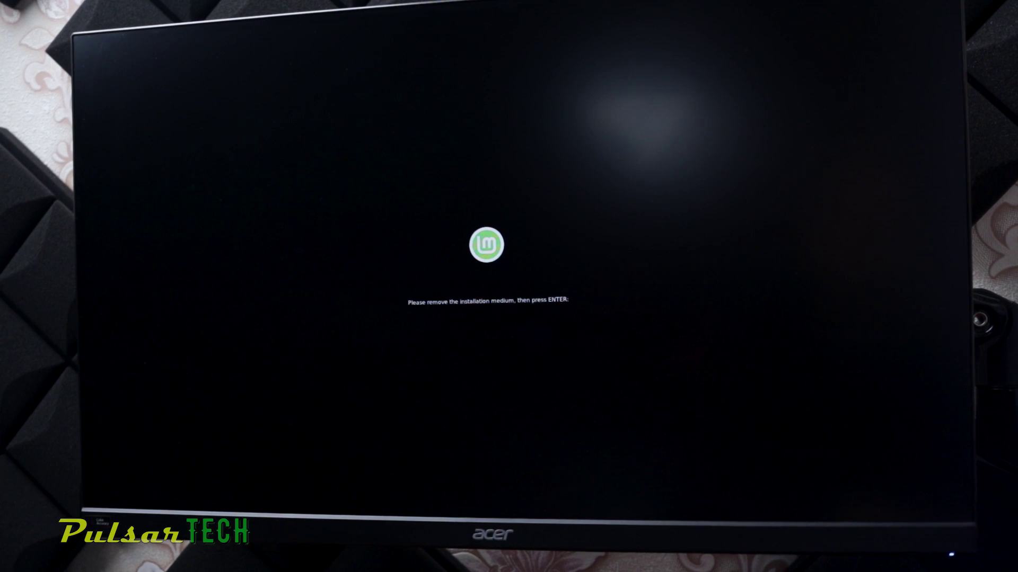
Proceed with the restart after removing the installation medium
key("Return")
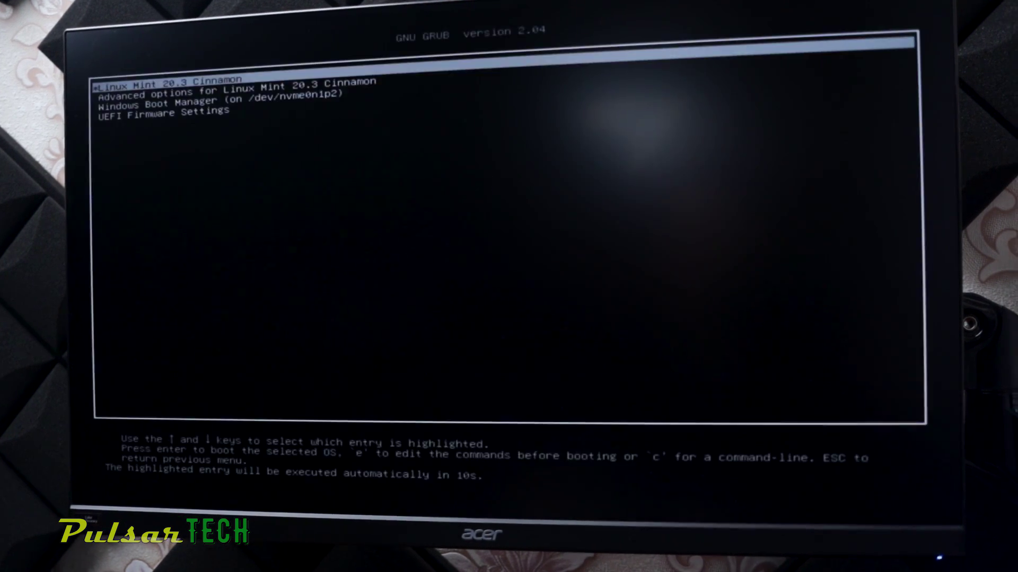
Look through the GRUB boot entries for Linux Mint 20.3 Cinnamon, its advanced options, Windows Boot Manager and UEFI Firmware Settings
key("Down")
key("Down")
key("Down")
key("Up")
key("Up")
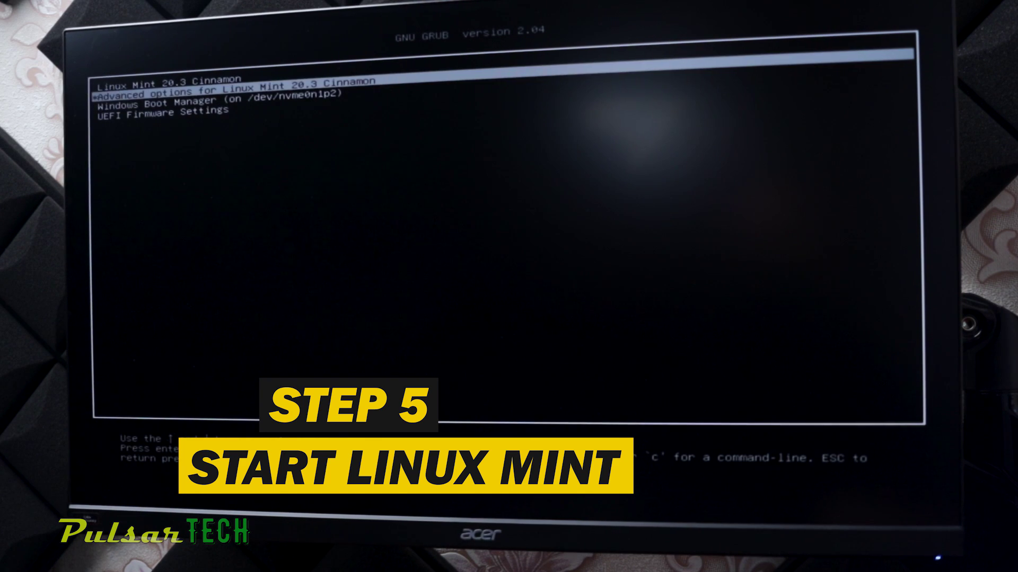
key("Up")
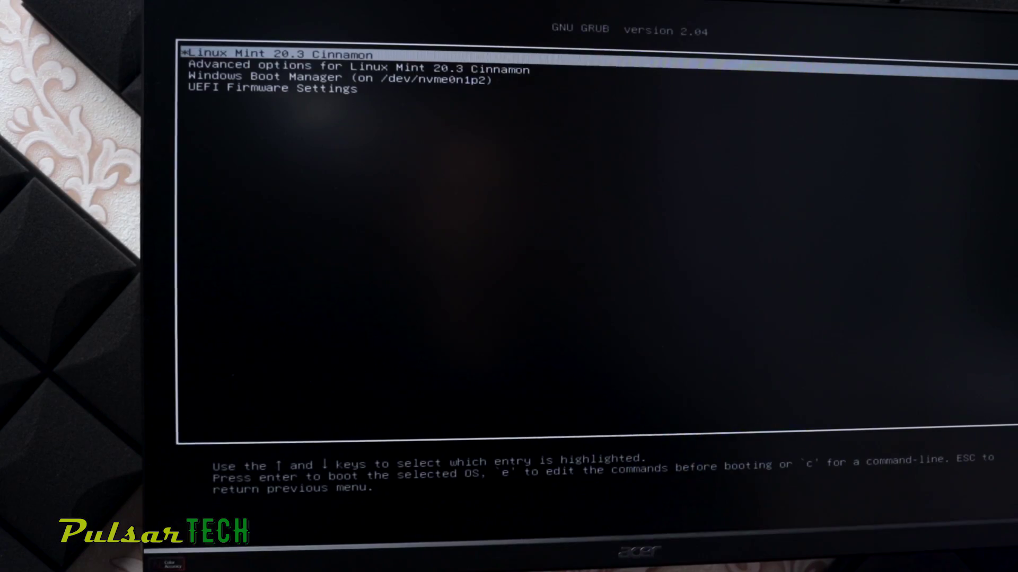
key("Down")
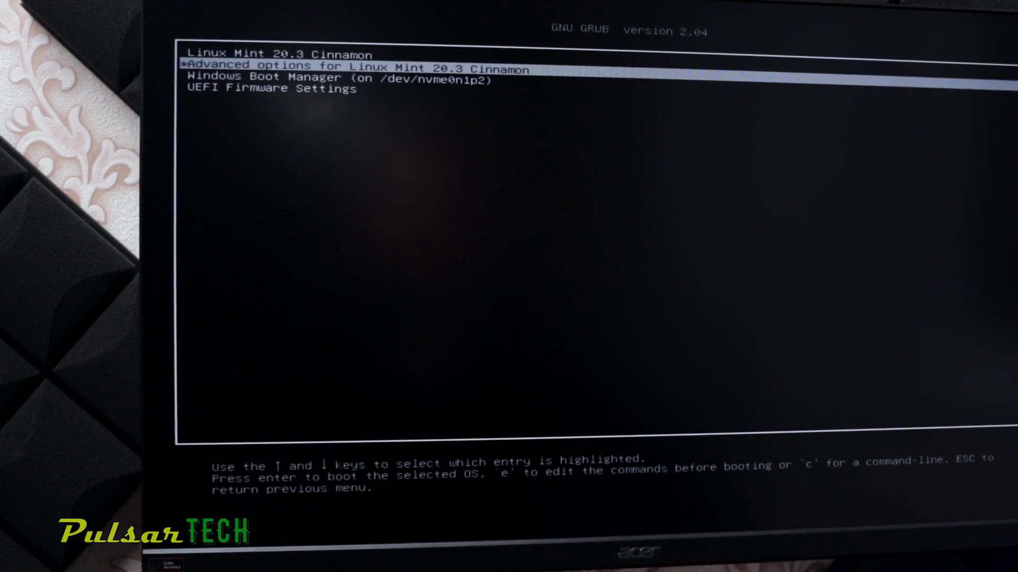
key("Up")
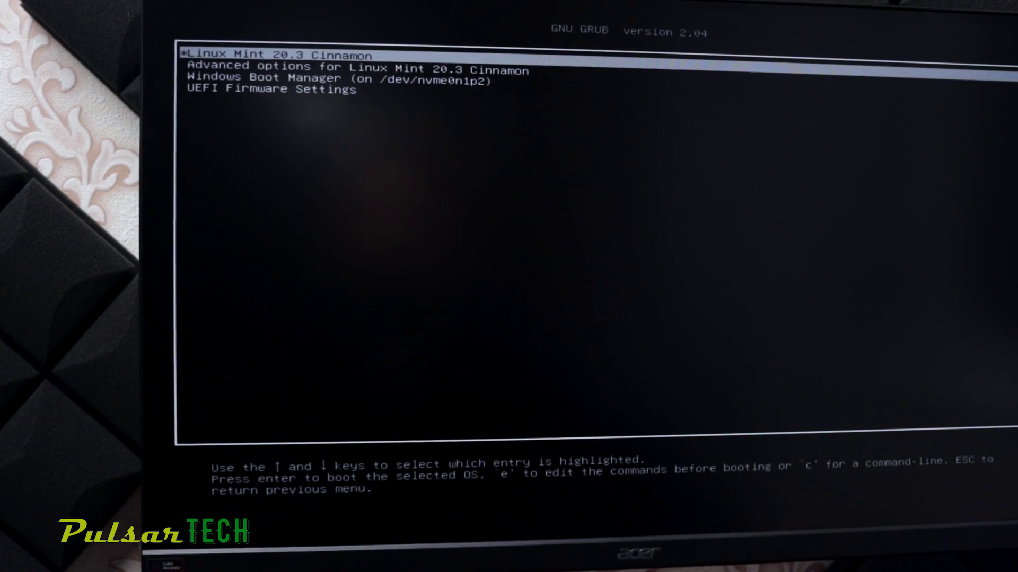
key("Down")
key("Down")
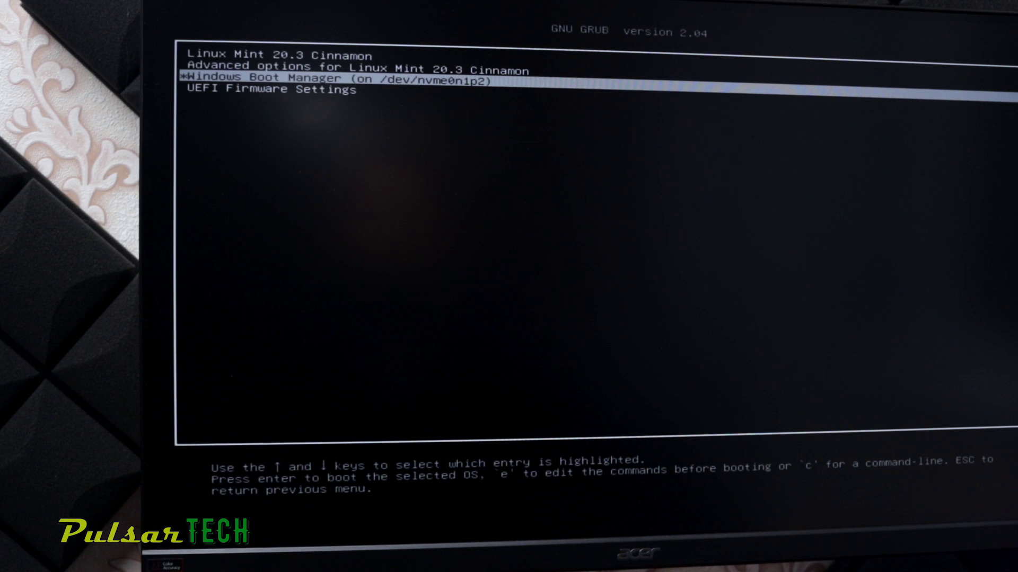
Boot Linux Mint 20.3 Cinnamon from the GRUB menu
key("Down")
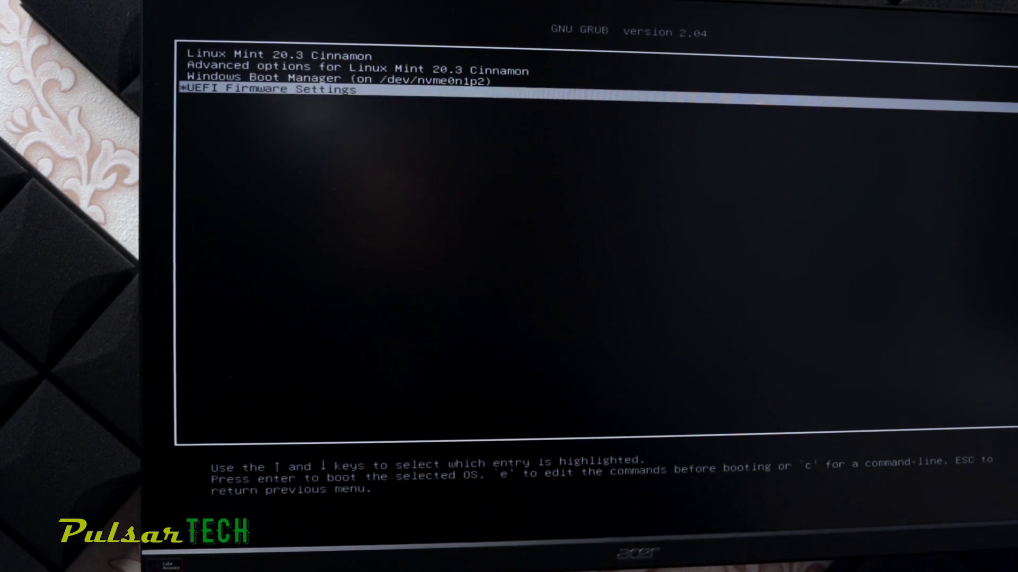
key("Up")
key("Up")
key("Up")
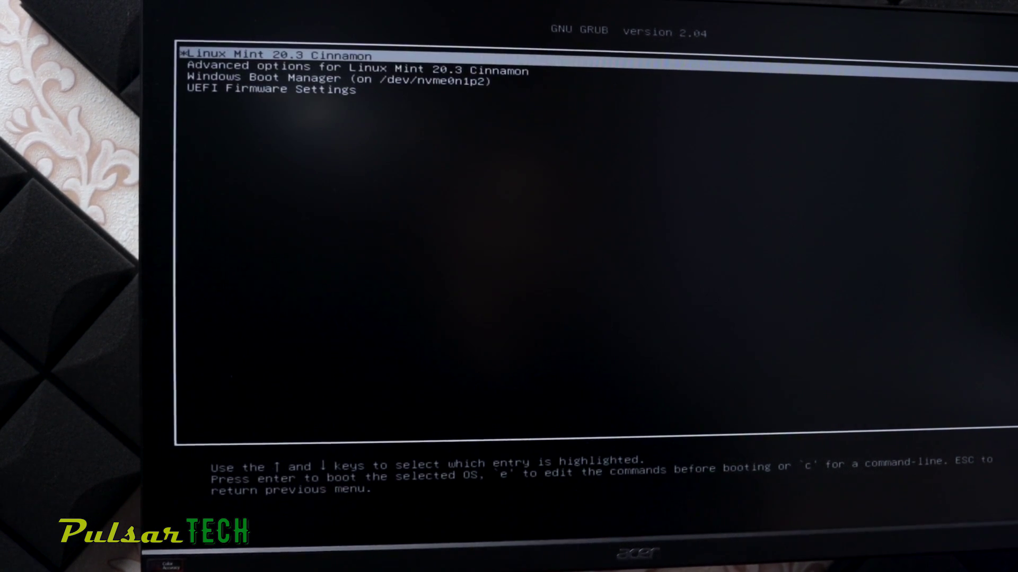
key("Return")
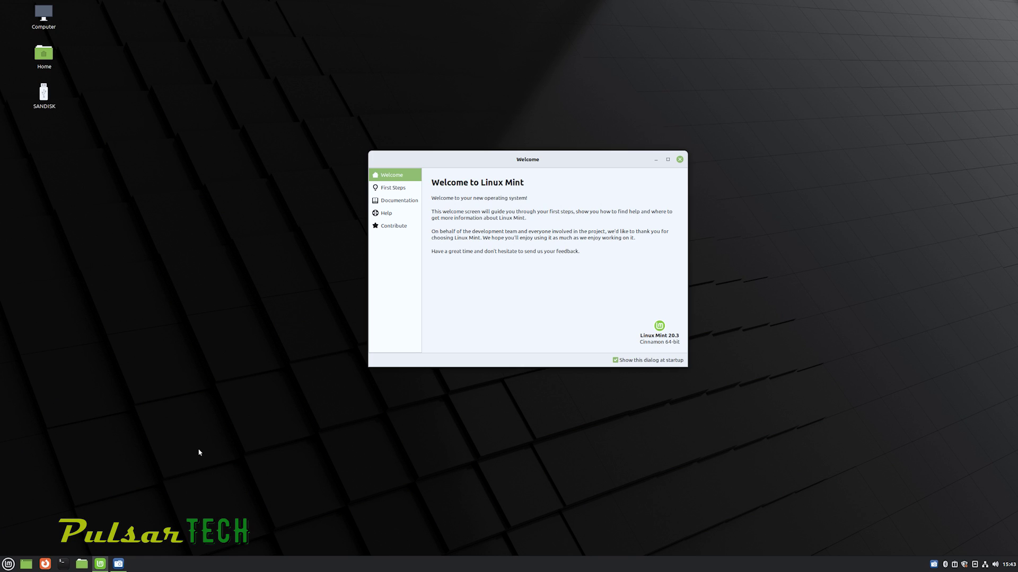
In the First Steps, switch the desktop to the dark theme, try the blue accent color and choose green
left_click(383, 191)
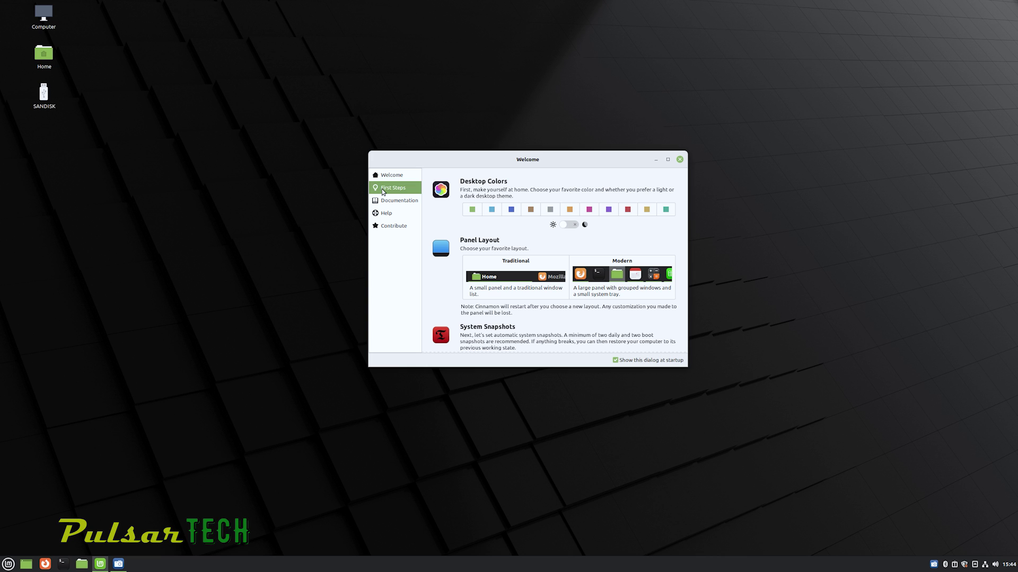
left_click(569, 228)
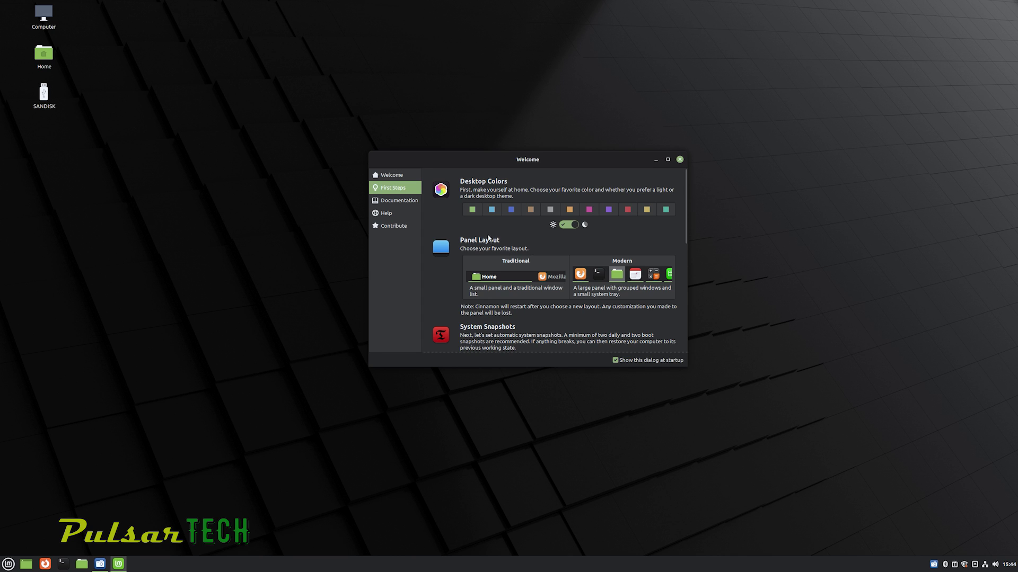
left_click(512, 211)
left_click(473, 209)
Try the Modern panel layout and settle on the Traditional one
left_click(473, 270)
left_click(607, 268)
left_click(523, 267)
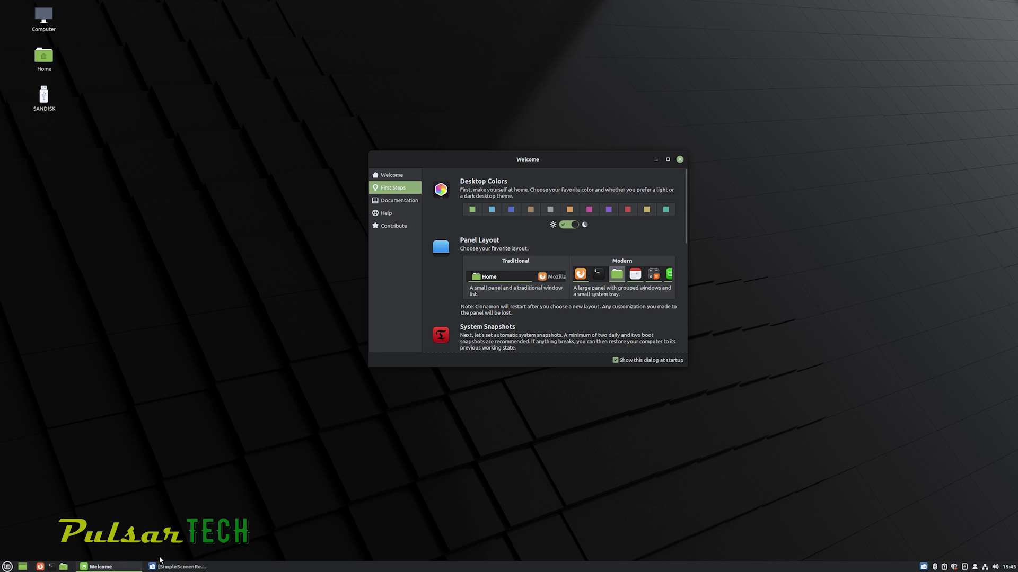
Launch System Snapshots and authenticate Timeshift with the account password
scroll(527, 323, "down", 2)
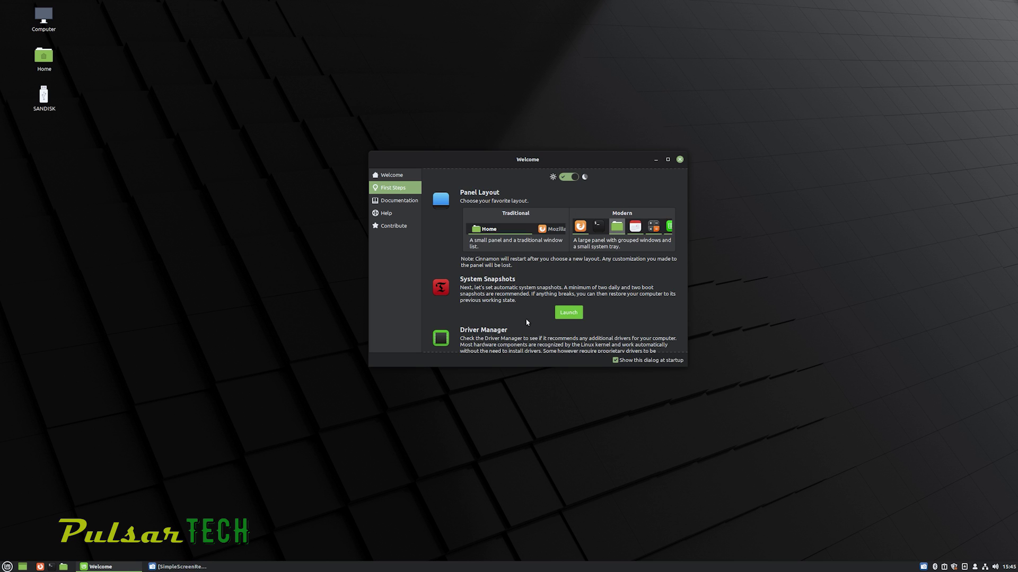
left_click(568, 312)
type("••••••")
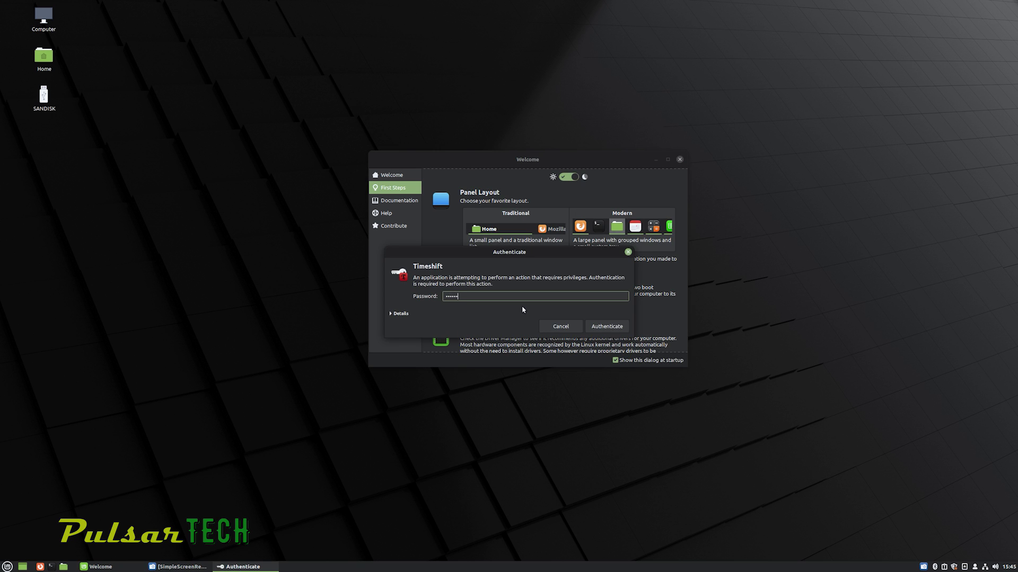
key("Return")
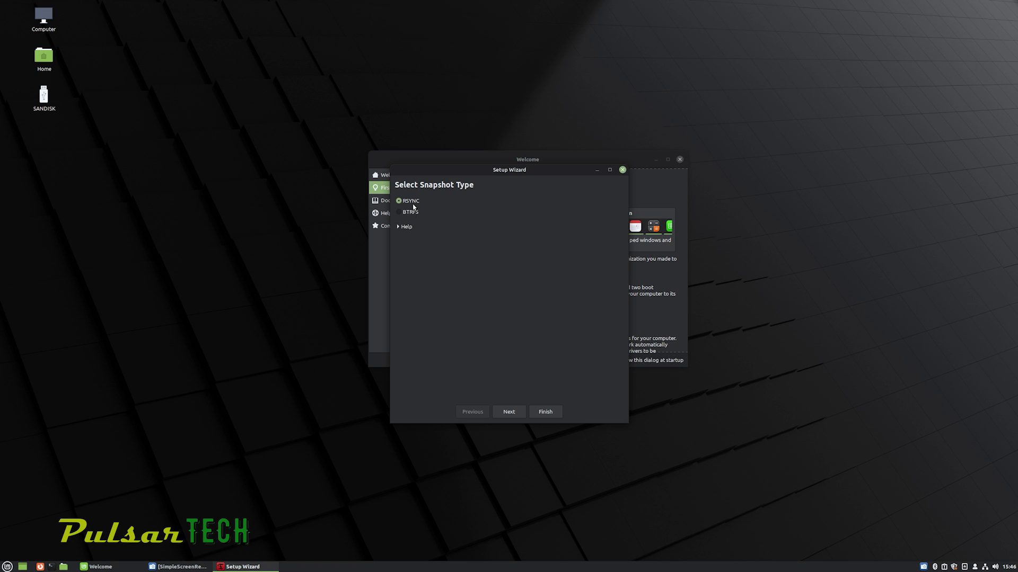
Set up RSYNC snapshots on nvme0n1p5 and adjust how many daily snapshots are kept
left_click(517, 414)
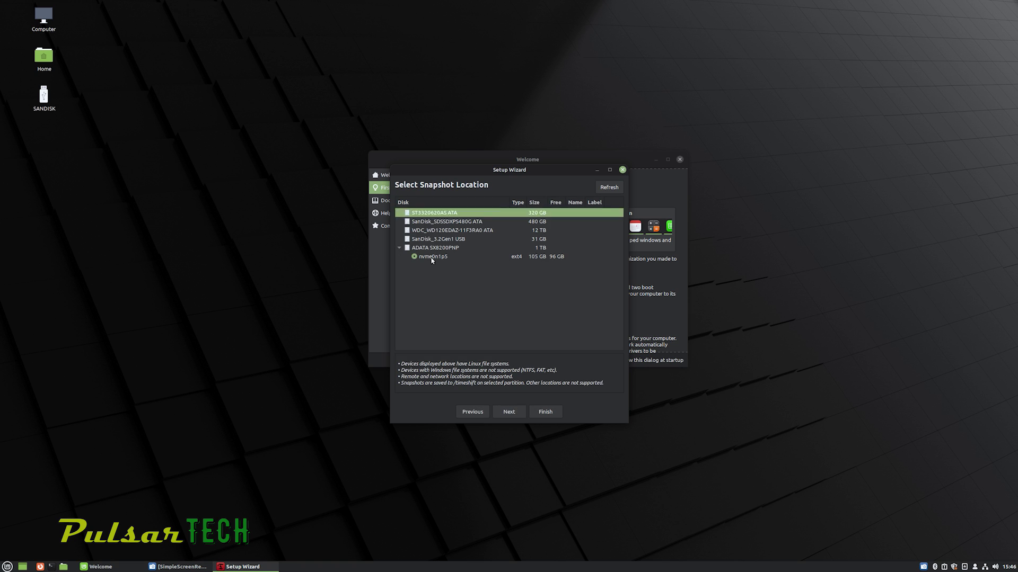
left_click(509, 412)
left_click(476, 237)
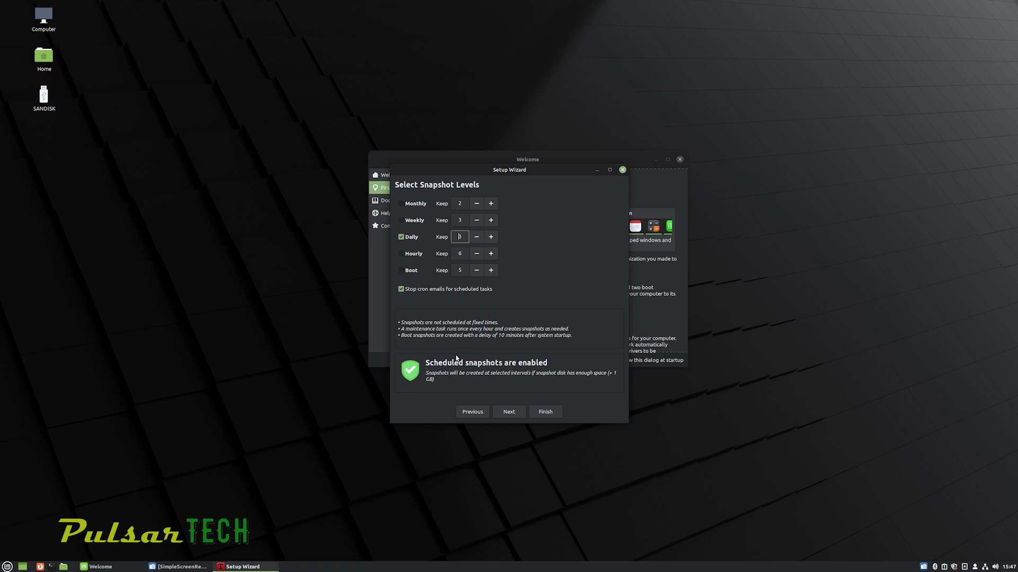
key("Up")
key("Up")
left_click(476, 237)
left_click(476, 237)
Accept the default exclusion of all files in the user home directories and finish the snapshot wizard
left_click(514, 412)
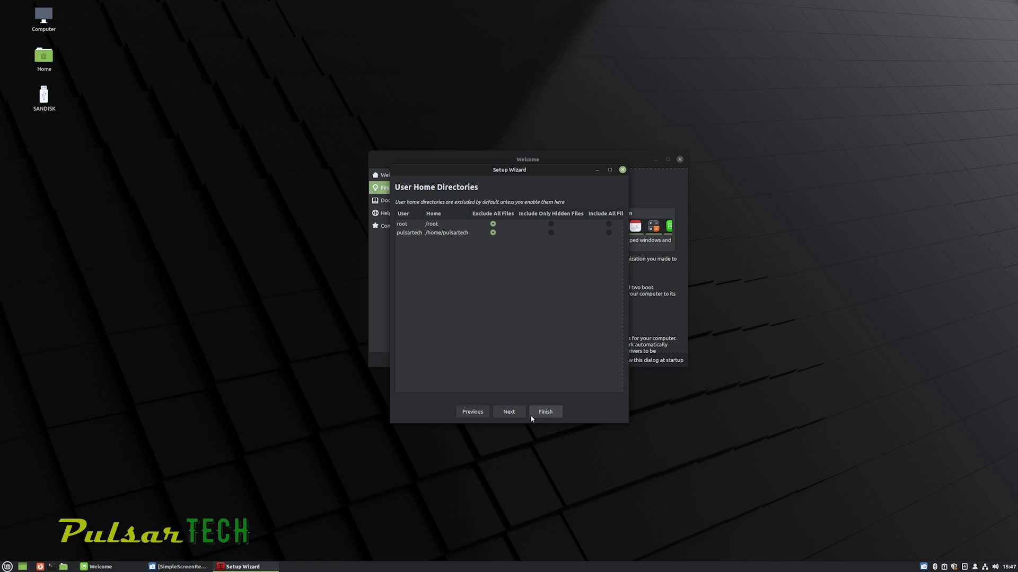
left_click(509, 411)
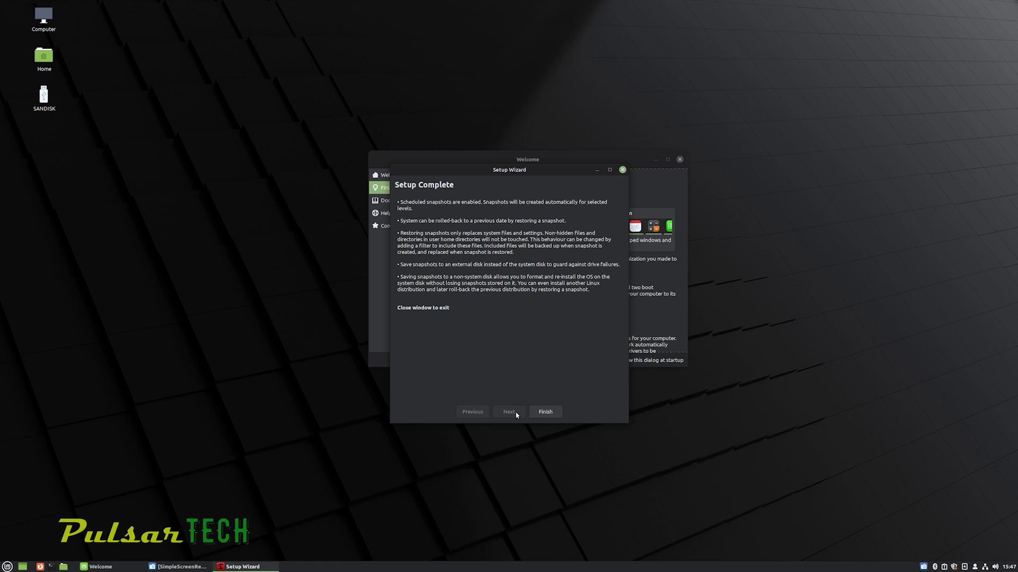
left_click(545, 412)
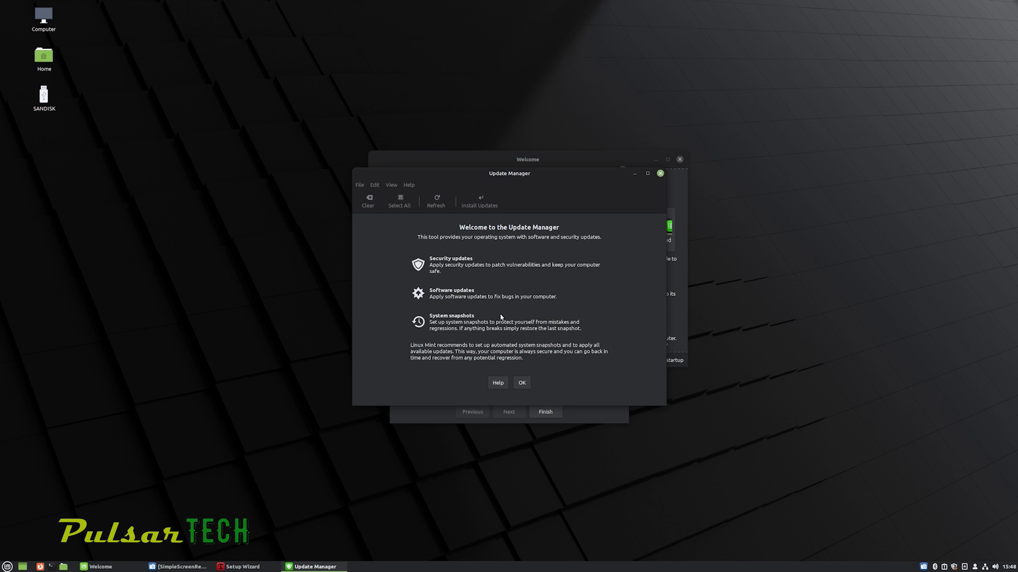
Proceed past the Update Manager introduction, authenticate with the account password and install the selected updates
left_click(522, 383)
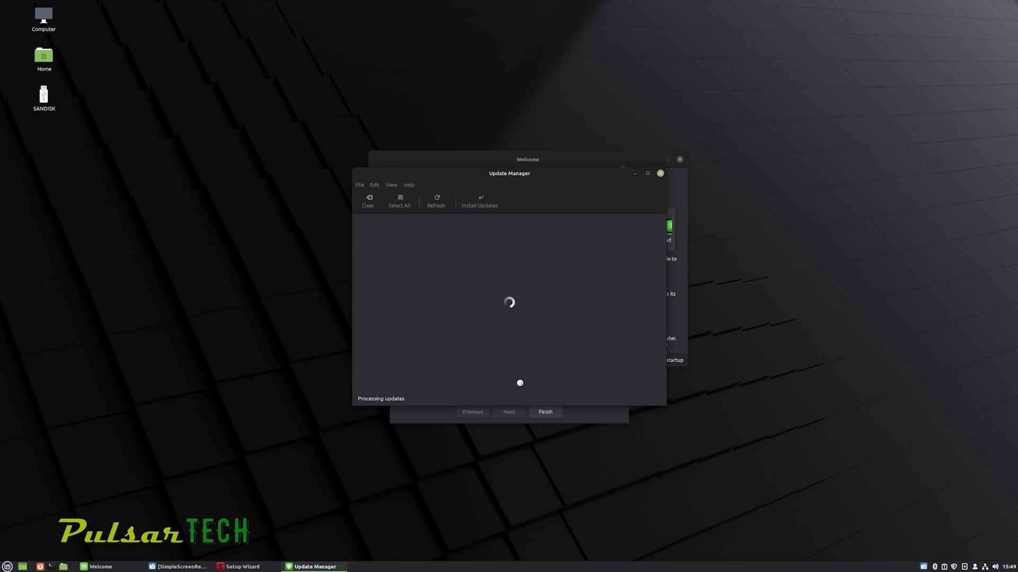
left_click(512, 347)
type("*****")
left_click(607, 326)
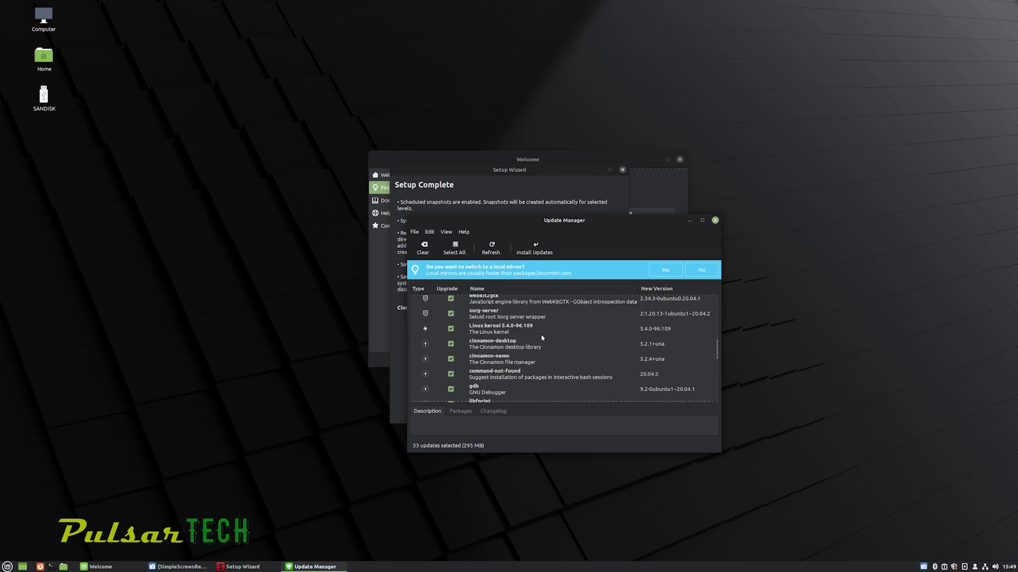
left_click(535, 248)
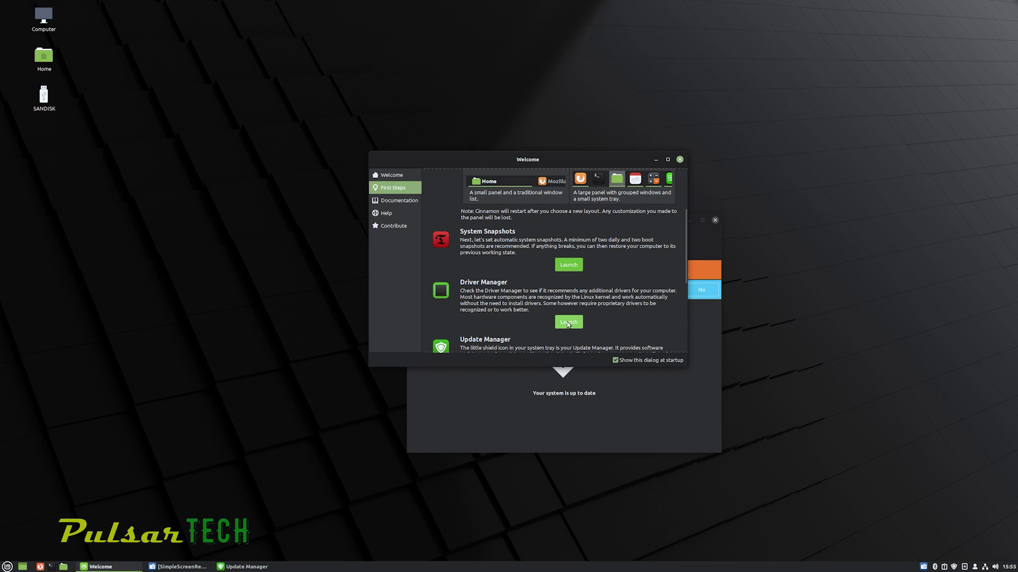
Open the Driver Manager with the account password and apply the recommended nvidia-driver-470 for the graphics card
left_click(565, 322)
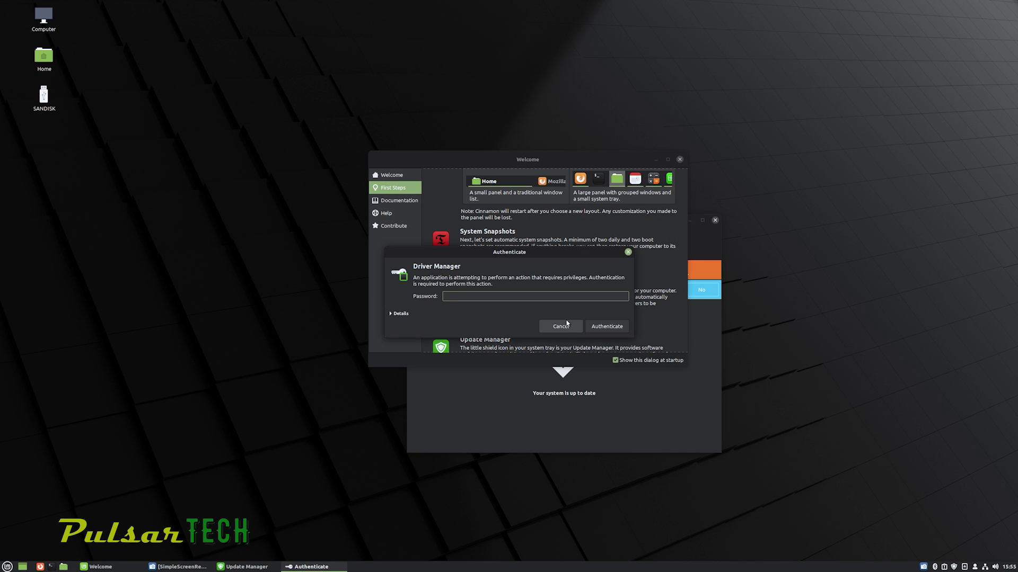
key("Return")
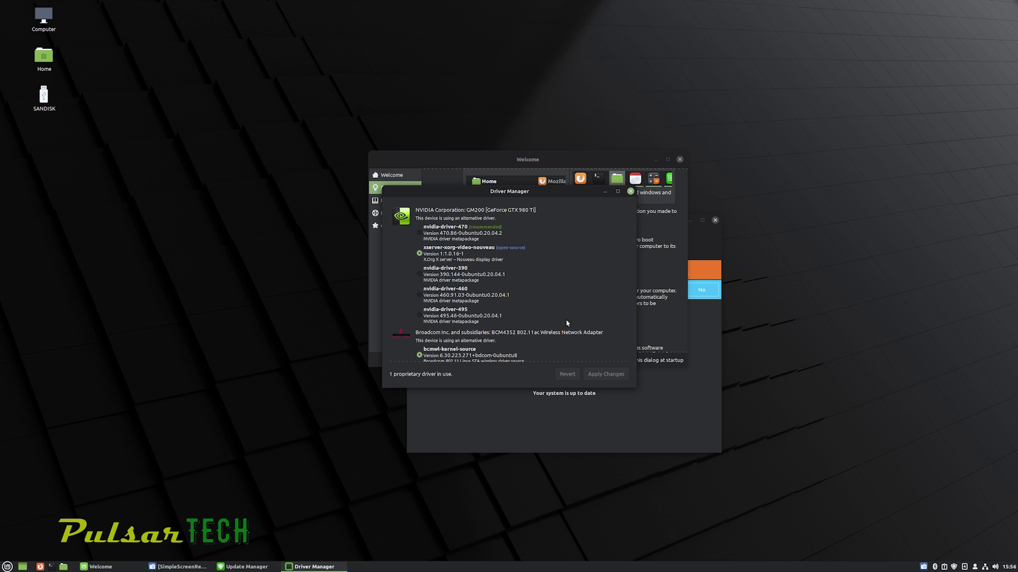
left_click(419, 234)
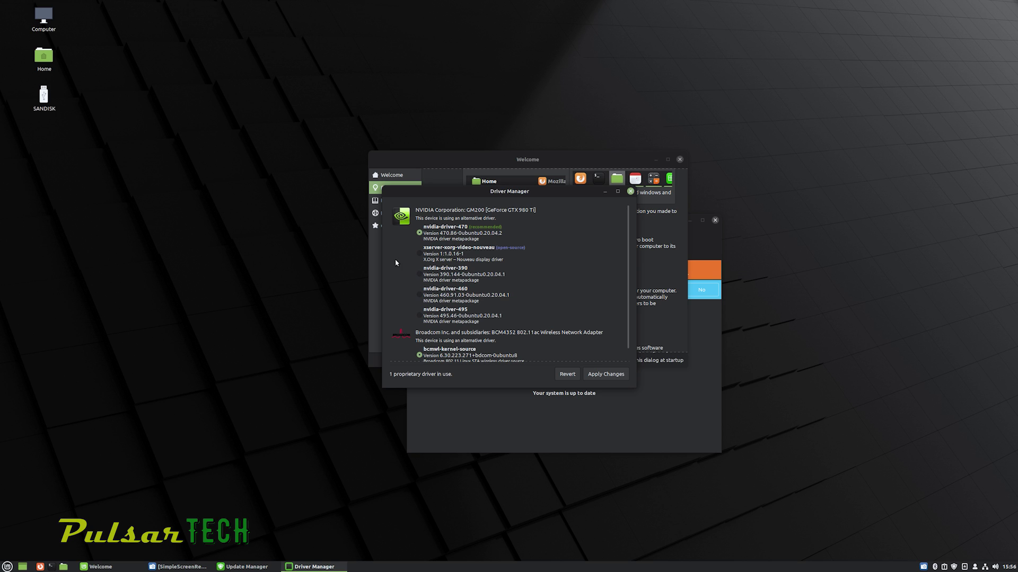
scroll(397, 266, "down", 1)
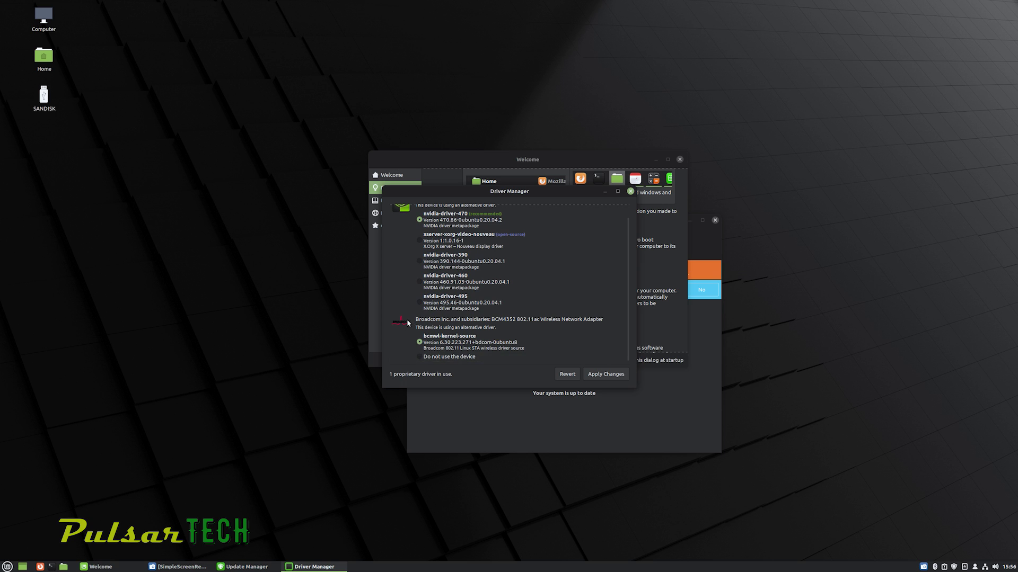
left_click(593, 374)
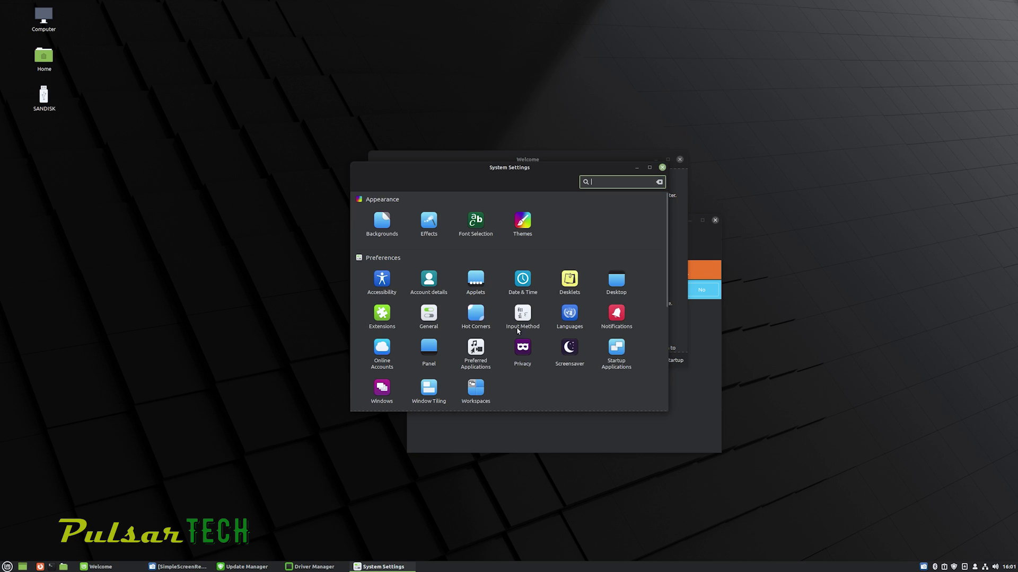
Open the desktop backgrounds, try the first two Linux Mint wallpapers and select the third, the dark tiled 3840x2160 one
left_click(384, 236)
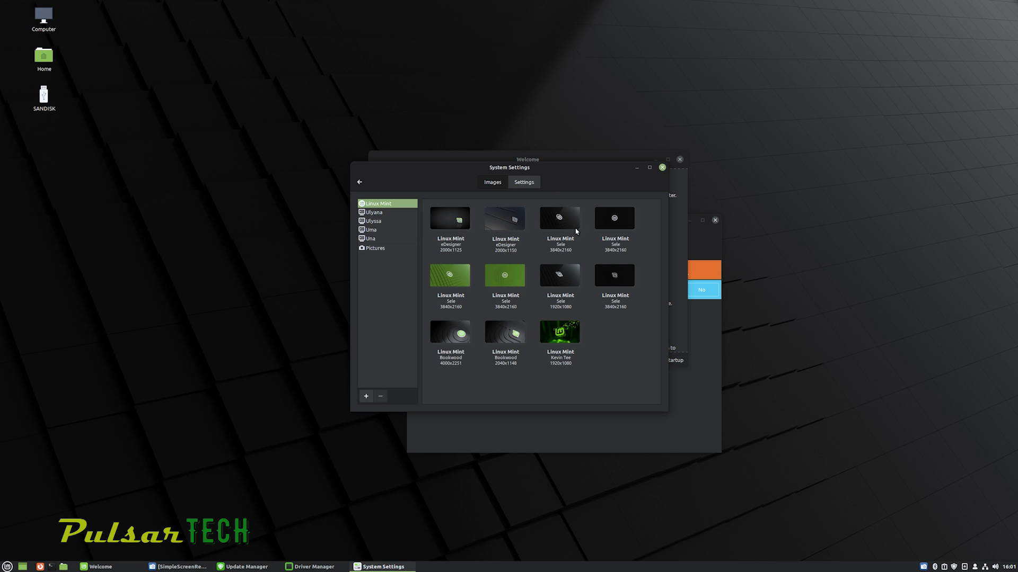
left_click(446, 224)
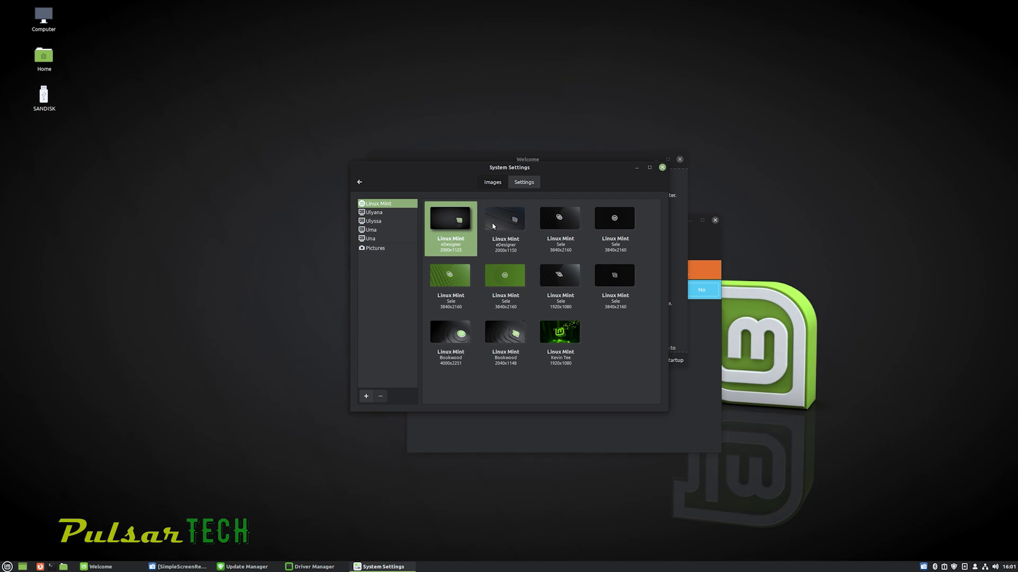
left_click(501, 230)
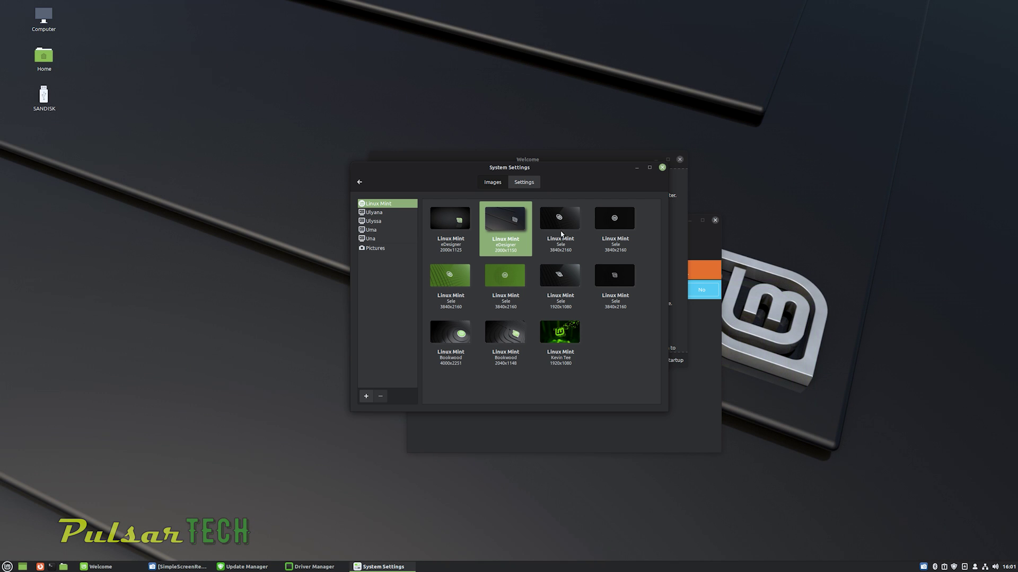
left_click(561, 234)
Minimize the Update Manager and Welcome windows behind the background settings
left_click(690, 220)
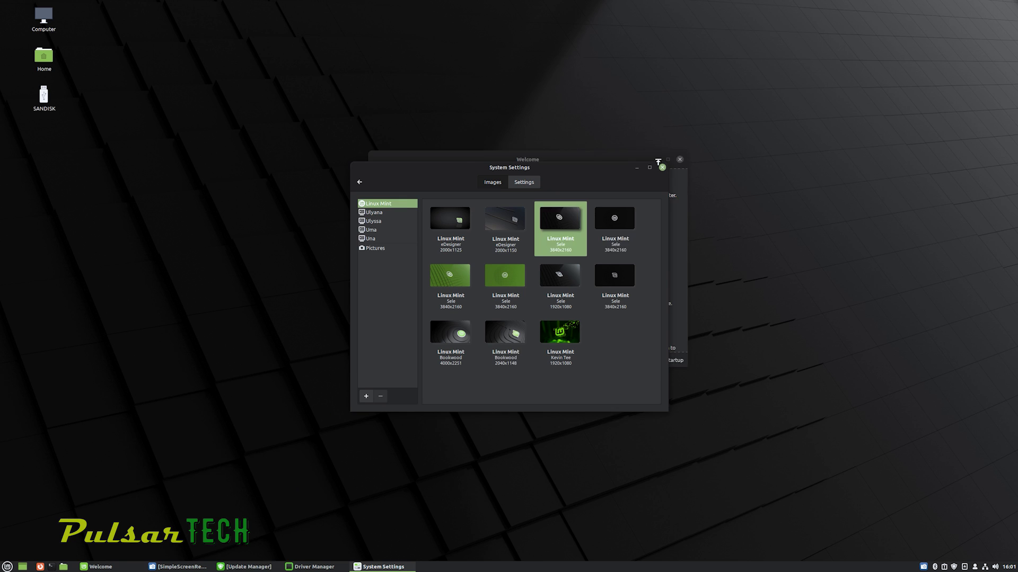
left_click(658, 163)
Try more Linux Mint wallpapers, including the plain green, round-logo and green-and-black ones, and return to the dark tiled 3840x2160 wallpaper
left_click(618, 228)
left_click(504, 286)
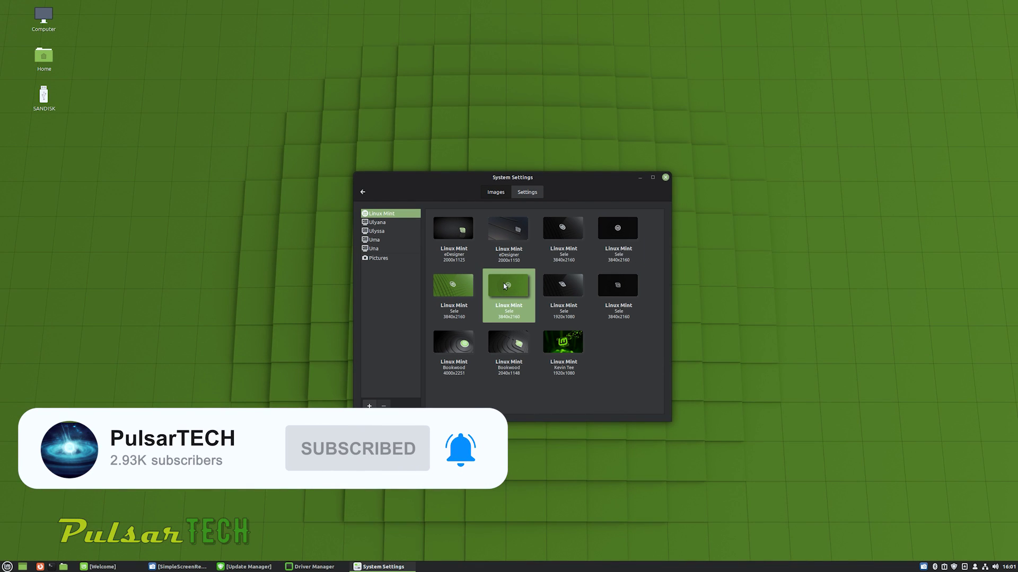
left_click(453, 344)
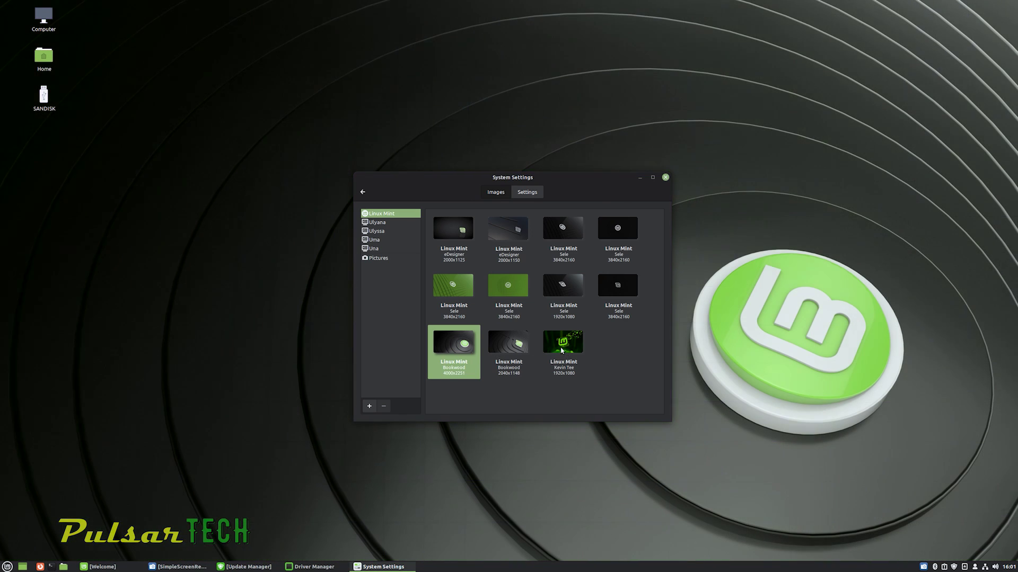
left_click(560, 349)
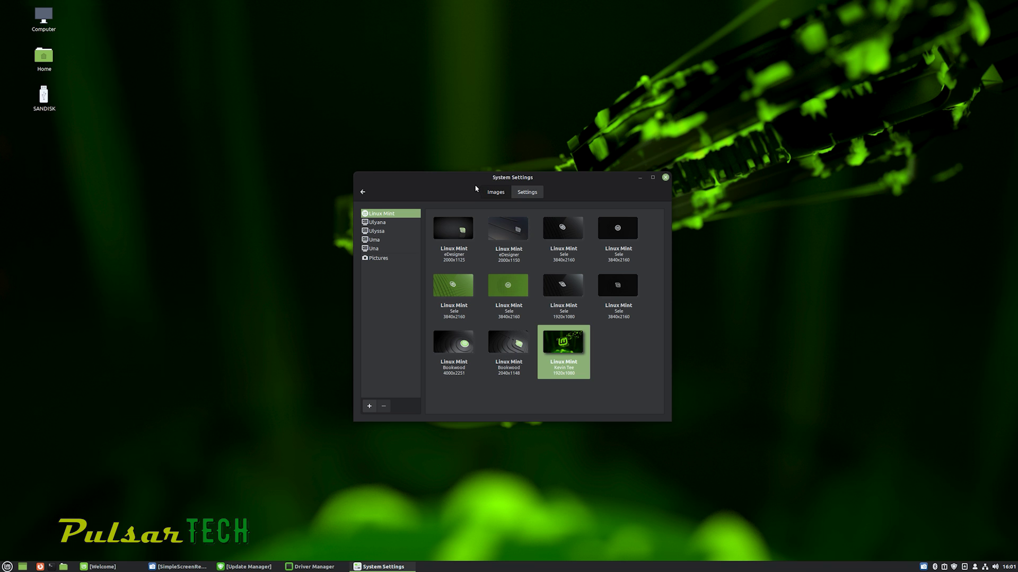
left_click(552, 242)
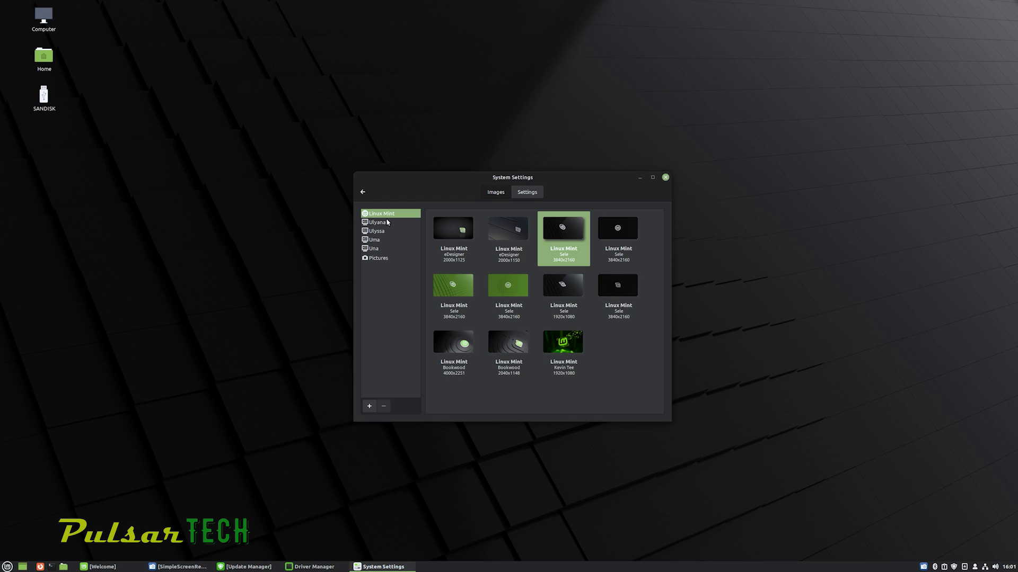
Browse the wallpapers in the Ulyana and Una collections
left_click(379, 224)
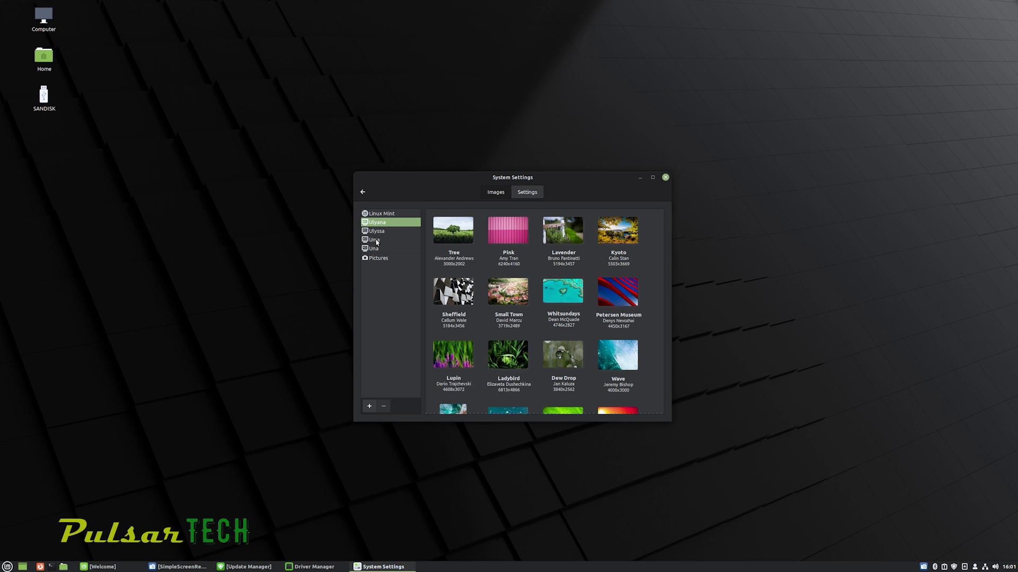
scroll(518, 318, "down", 5)
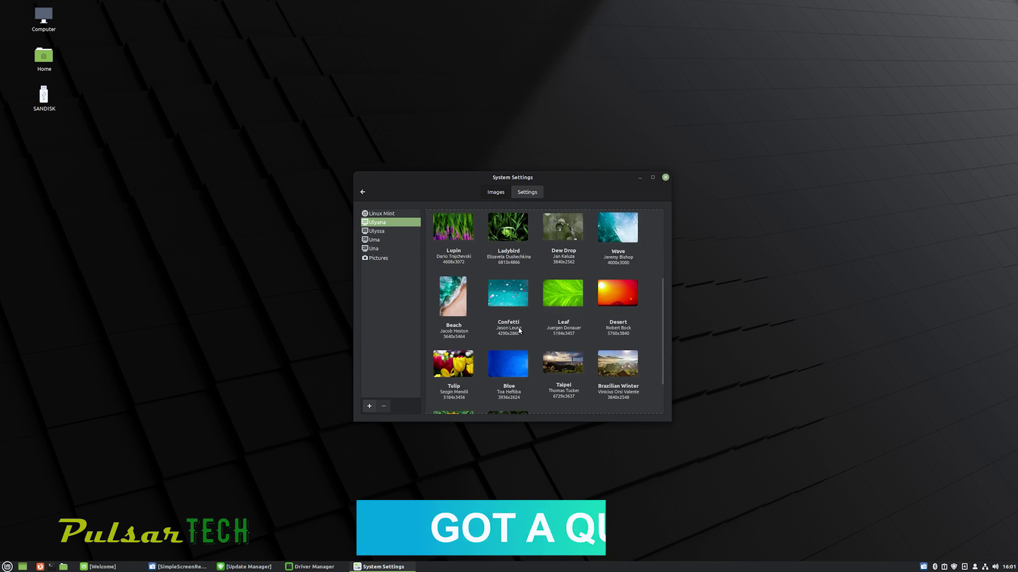
scroll(519, 329, "up", 5)
scroll(519, 331, "up", 1)
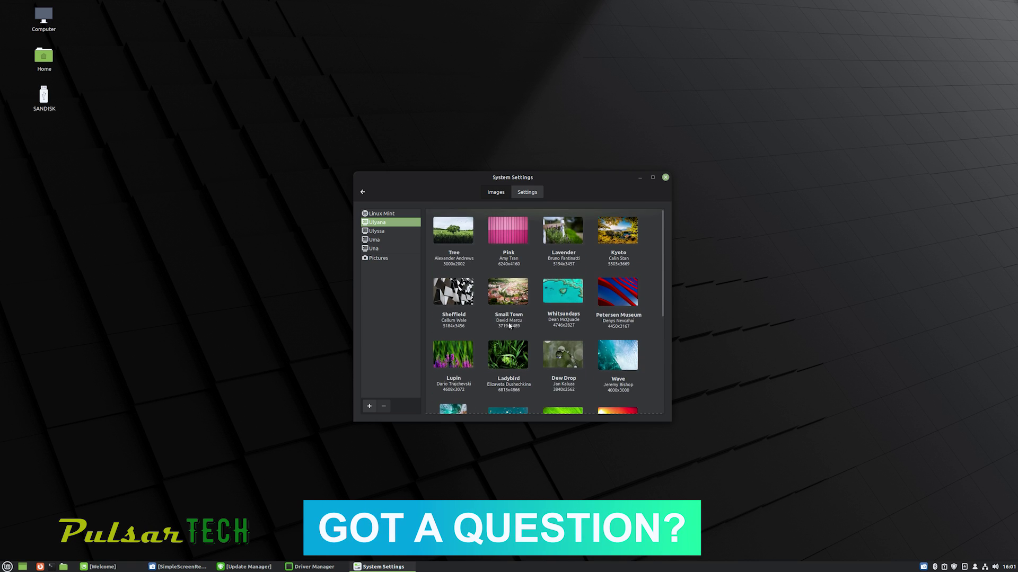
left_click(372, 249)
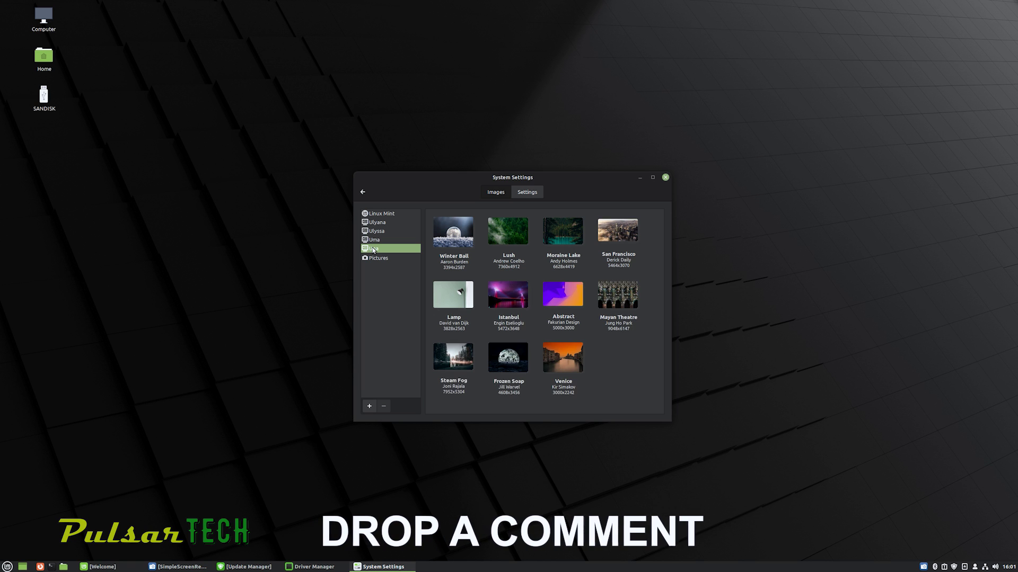
scroll(467, 308, "down", 10)
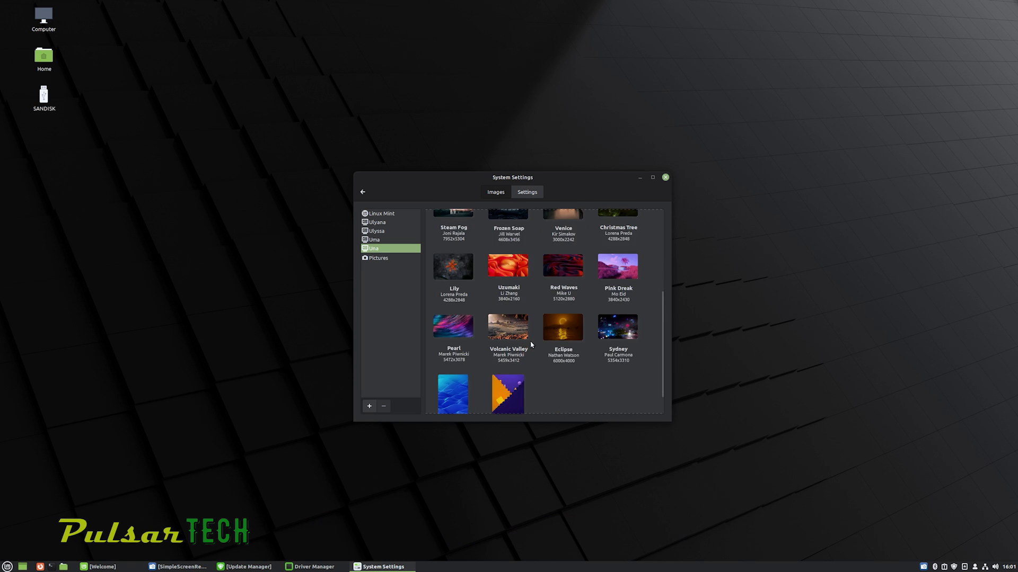
scroll(426, 289, "up", 9)
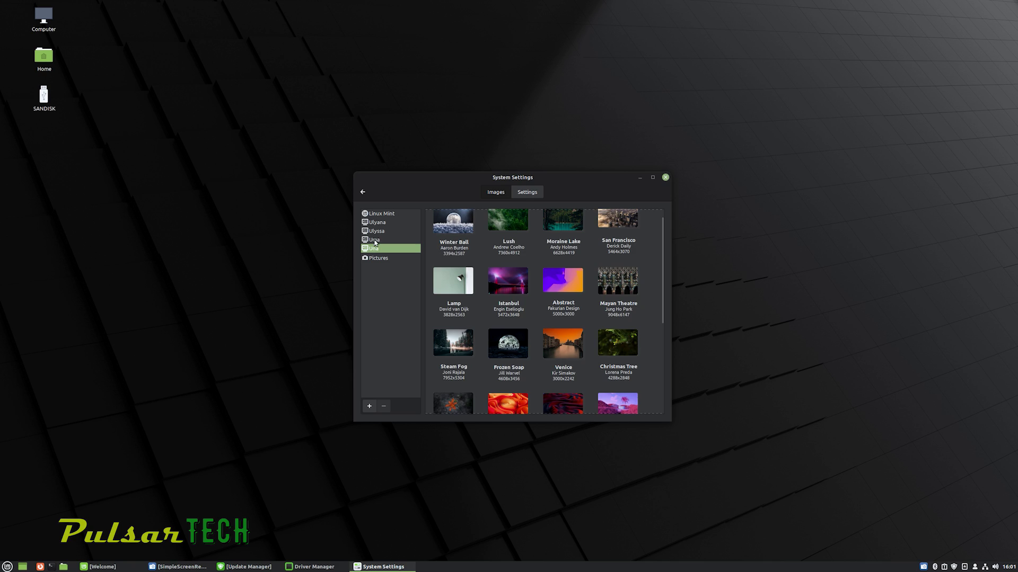